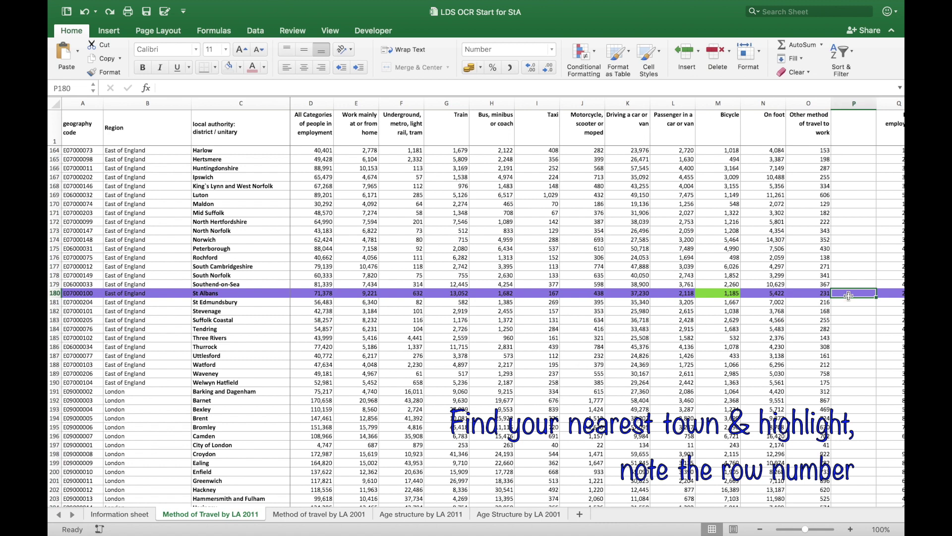
- Sum E180:O180 into P180 with AutoSum, giving the St Albans total of 71,378 workers
{"action": "left_click", "coordinate": [807, 51]}
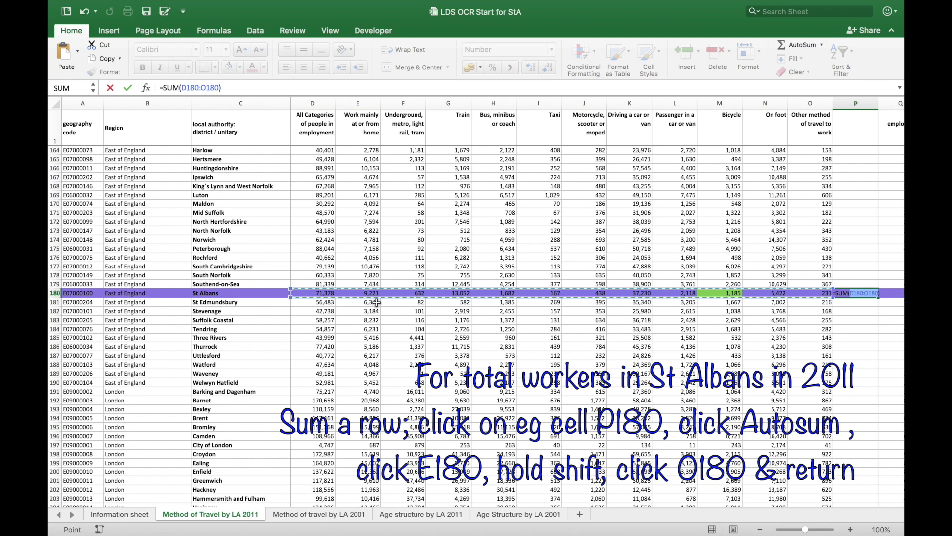
{"action": "left_click", "coordinate": [365, 294]}
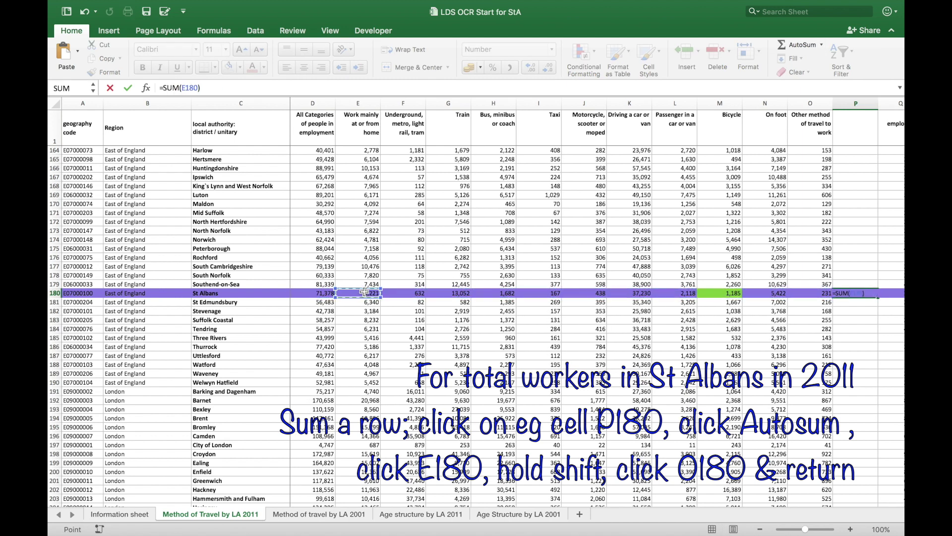
{"action": "left_click", "coordinate": [803, 293], "text": "shift"}
{"action": "key", "text": "Return"}
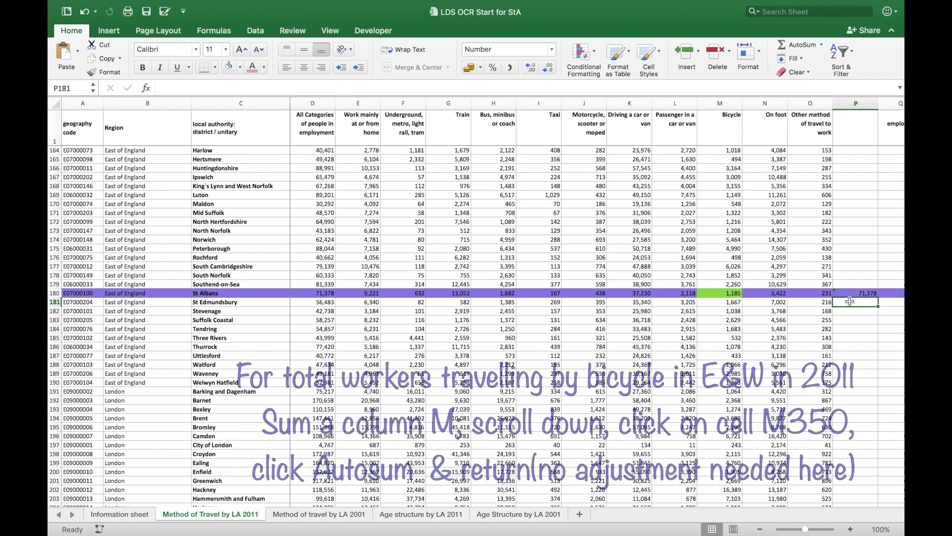
{"action": "scroll", "coordinate": [457, 435], "scroll_direction": "down", "scroll_amount": 3}
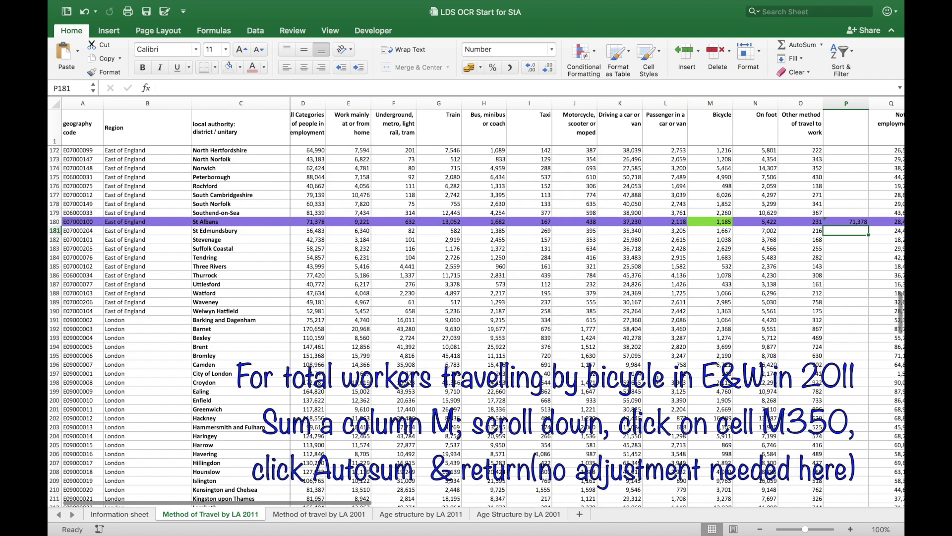
{"action": "scroll", "coordinate": [457, 436], "scroll_direction": "down", "scroll_amount": 4}
{"action": "scroll", "coordinate": [457, 436], "scroll_direction": "down", "scroll_amount": 6}
{"action": "scroll", "coordinate": [456, 436], "scroll_direction": "down", "scroll_amount": 6}
{"action": "scroll", "coordinate": [477, 326], "scroll_direction": "down", "scroll_amount": 5}
{"action": "scroll", "coordinate": [476, 326], "scroll_direction": "down", "scroll_amount": 5}
{"action": "scroll", "coordinate": [476, 326], "scroll_direction": "down", "scroll_amount": 5}
{"action": "scroll", "coordinate": [476, 326], "scroll_direction": "down", "scroll_amount": 5}
{"action": "scroll", "coordinate": [681, 340], "scroll_direction": "down", "scroll_amount": 5}
{"action": "scroll", "coordinate": [681, 340], "scroll_direction": "down", "scroll_amount": 5}
{"action": "scroll", "coordinate": [680, 340], "scroll_direction": "down", "scroll_amount": 1}
- Total the Bicycle column in M350 with AutoSum, giving 741,383
{"action": "left_click", "coordinate": [681, 340]}
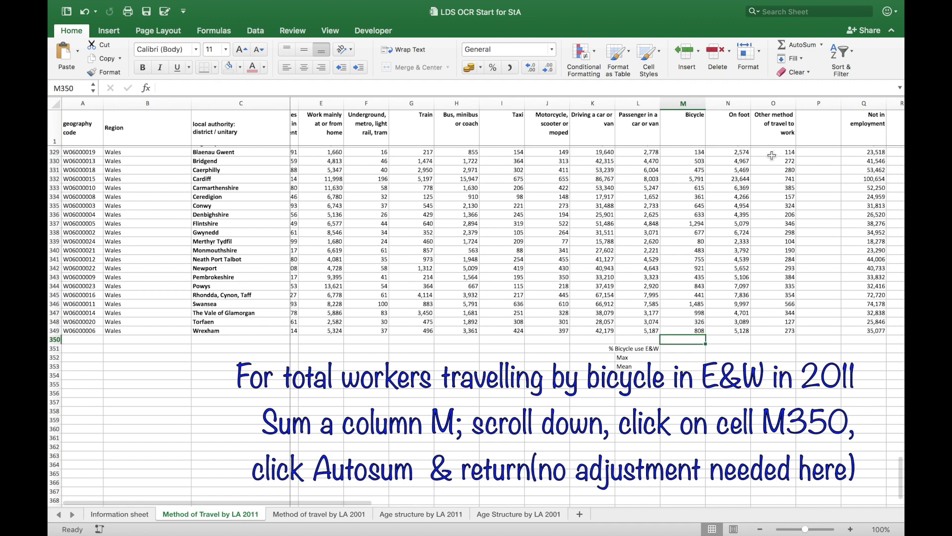
{"action": "left_click", "coordinate": [814, 49]}
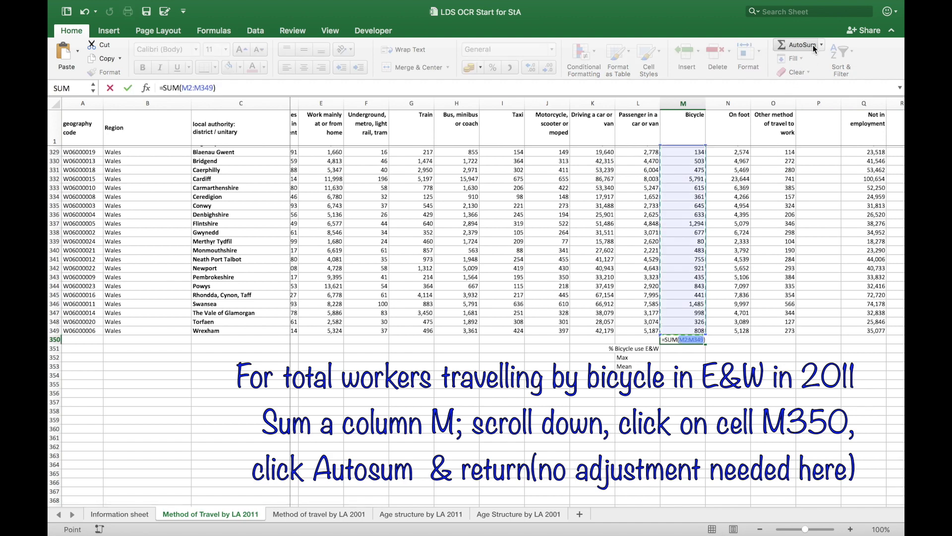
{"action": "key", "text": "Return"}
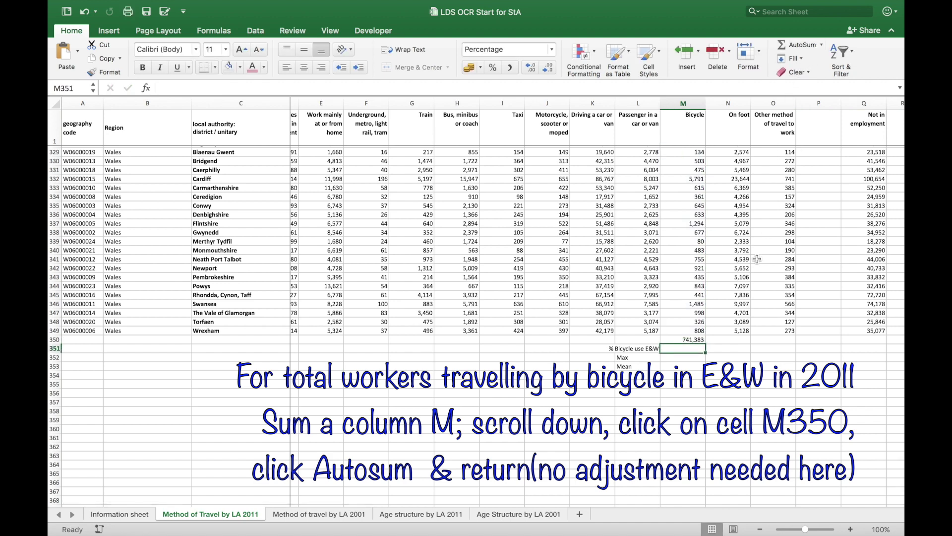
{"action": "scroll", "coordinate": [639, 431], "scroll_direction": "left", "scroll_amount": 2}
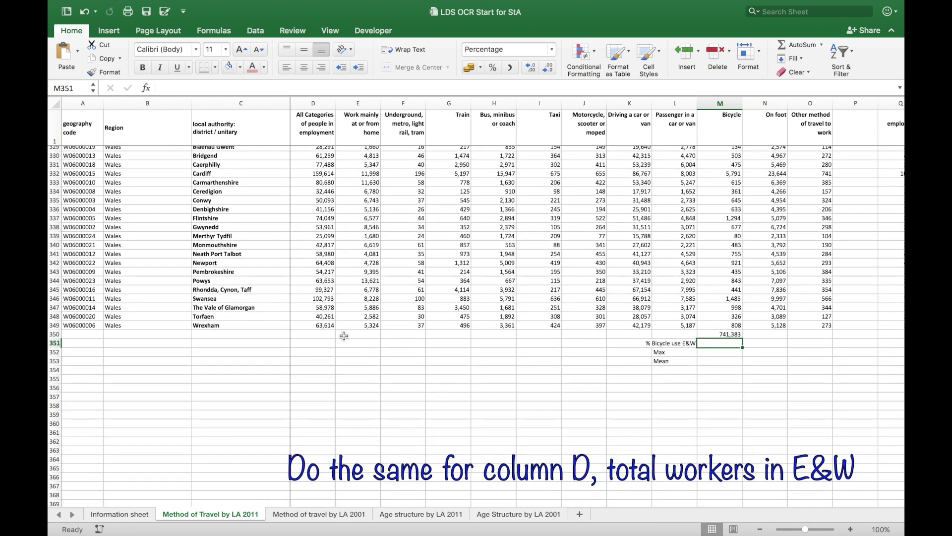
- Total the all-workers column in D350 with AutoSum, giving 26,526,336
{"action": "left_click", "coordinate": [323, 335]}
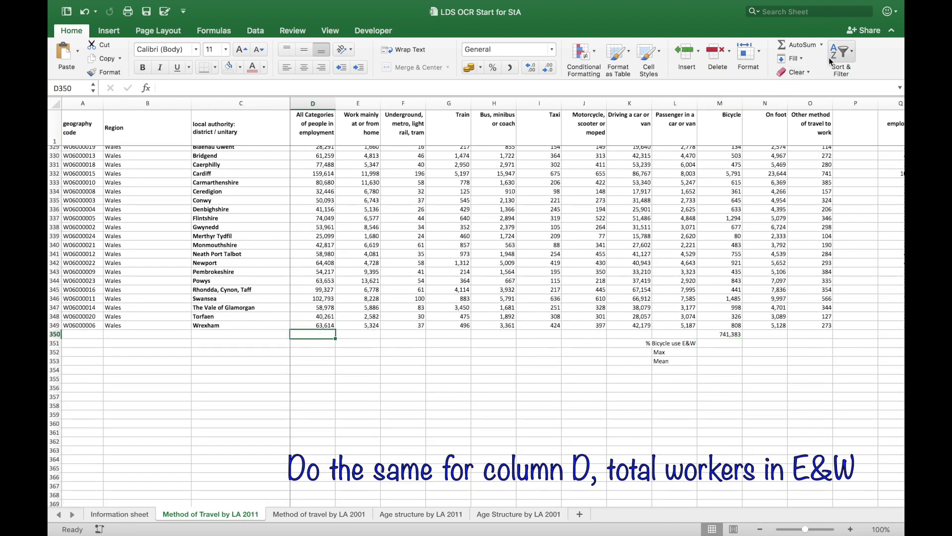
{"action": "left_click", "coordinate": [809, 45]}
{"action": "key", "text": "Return"}
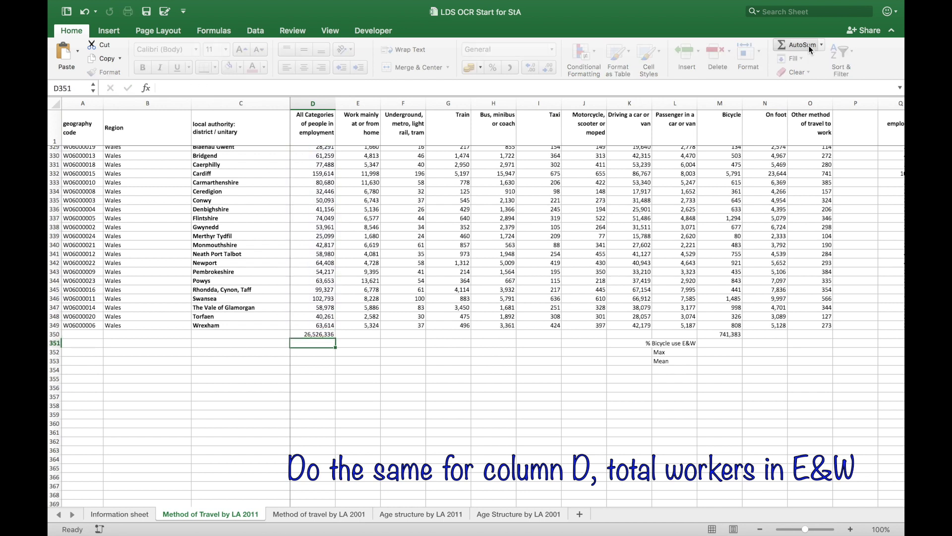
{"action": "left_click", "coordinate": [730, 346]}
{"action": "type", "text": "="}
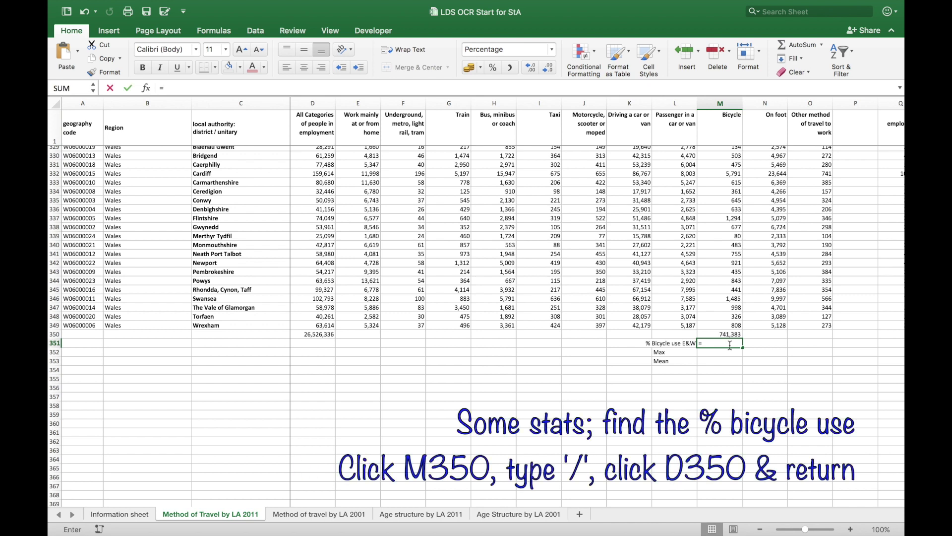
- Enter =M350/D350 for 3% bicycle use and =max(M2:M349) giving 17,257
{"action": "left_click", "coordinate": [723, 334]}
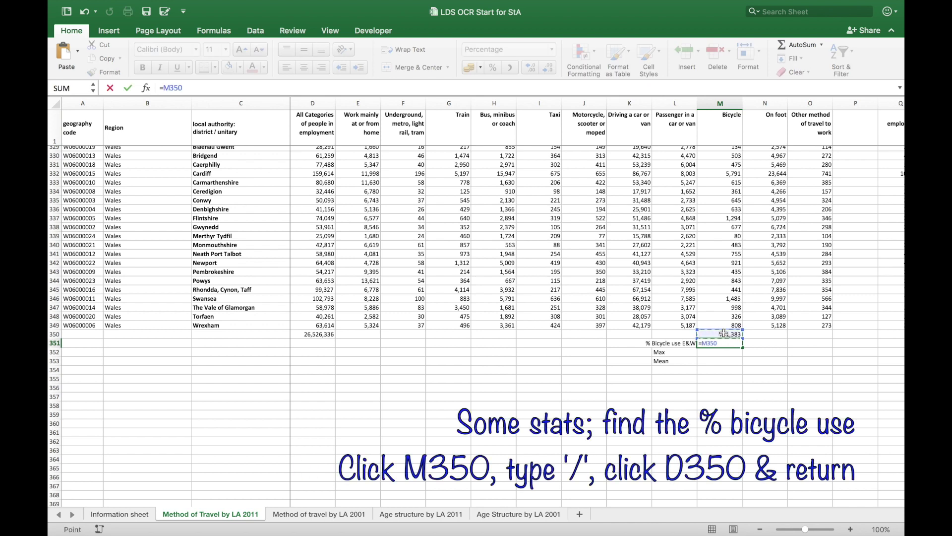
{"action": "left_click", "coordinate": [305, 334]}
{"action": "key", "text": "Return"}
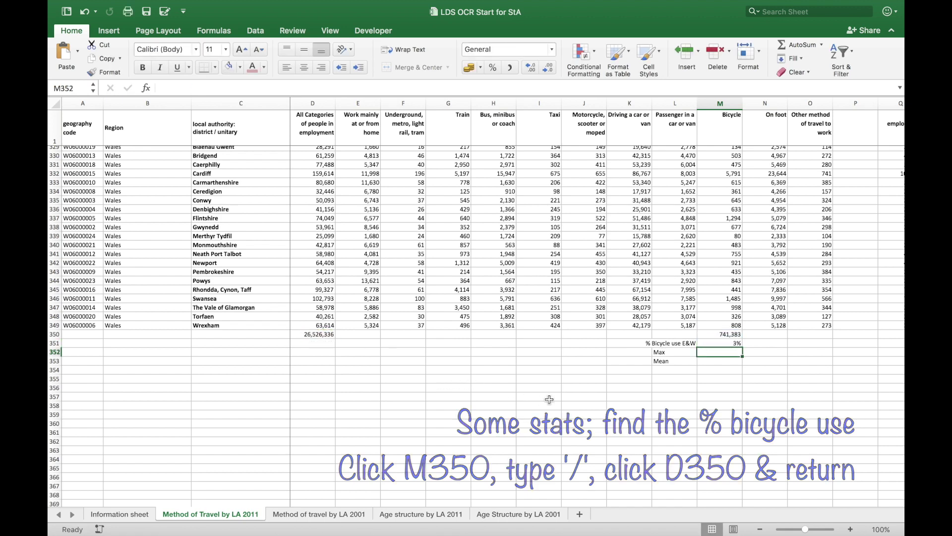
{"action": "type", "text": "=max"}
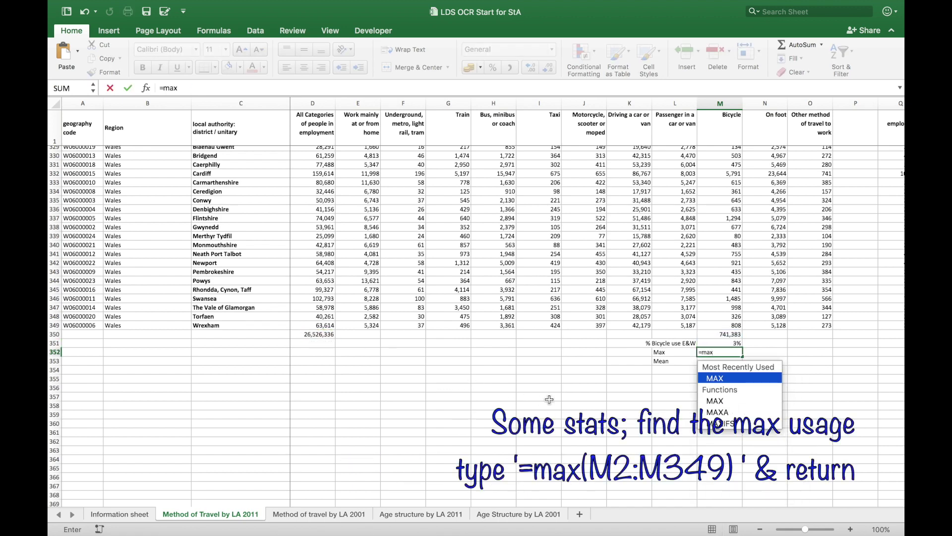
{"action": "type", "text": "(m2:"}
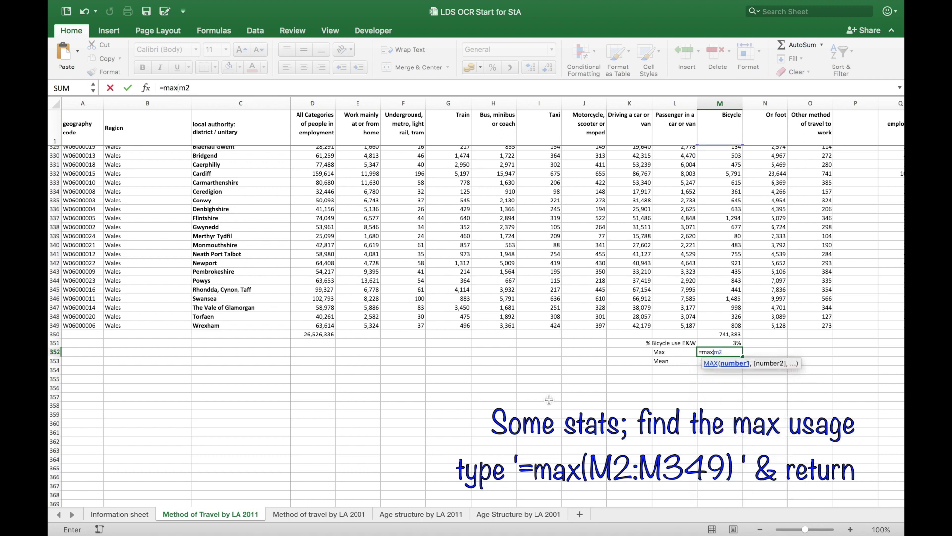
{"action": "type", "text": "m34"}
{"action": "type", "text": "9)"}
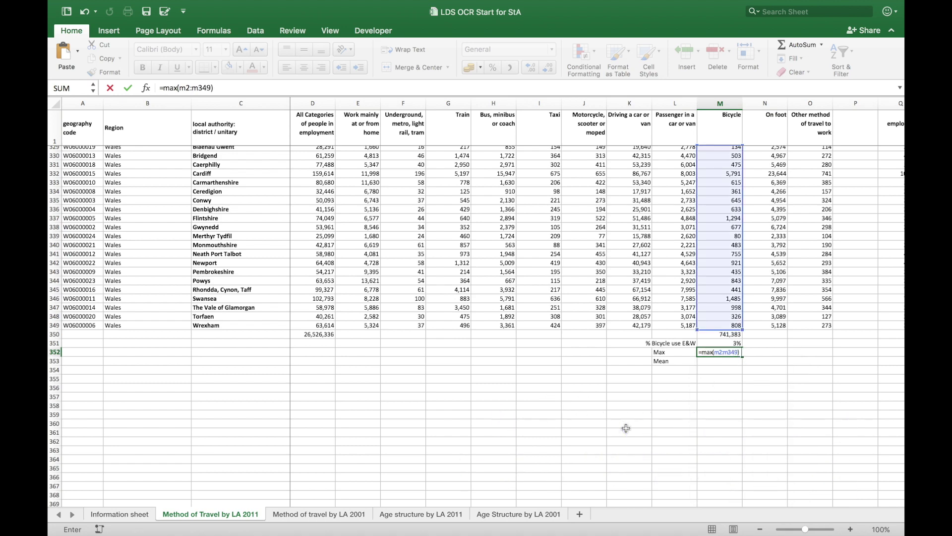
{"action": "key", "text": "Return"}
{"action": "type", "text": "="}
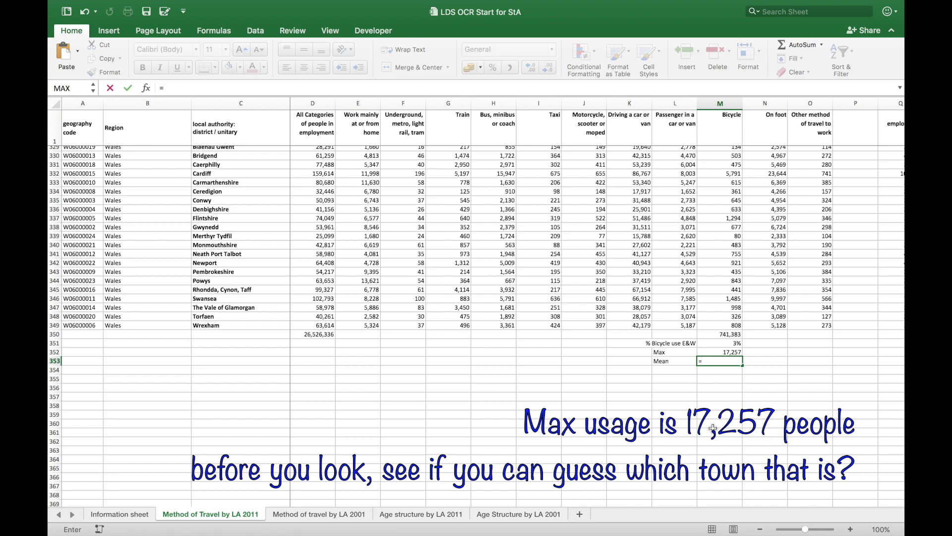
{"action": "type", "text": "average"}
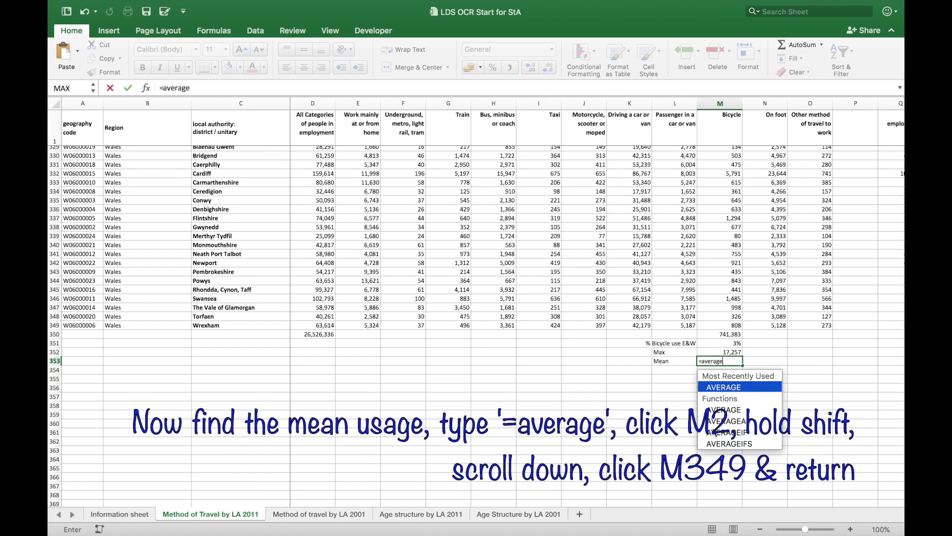
{"action": "type", "text": "("}
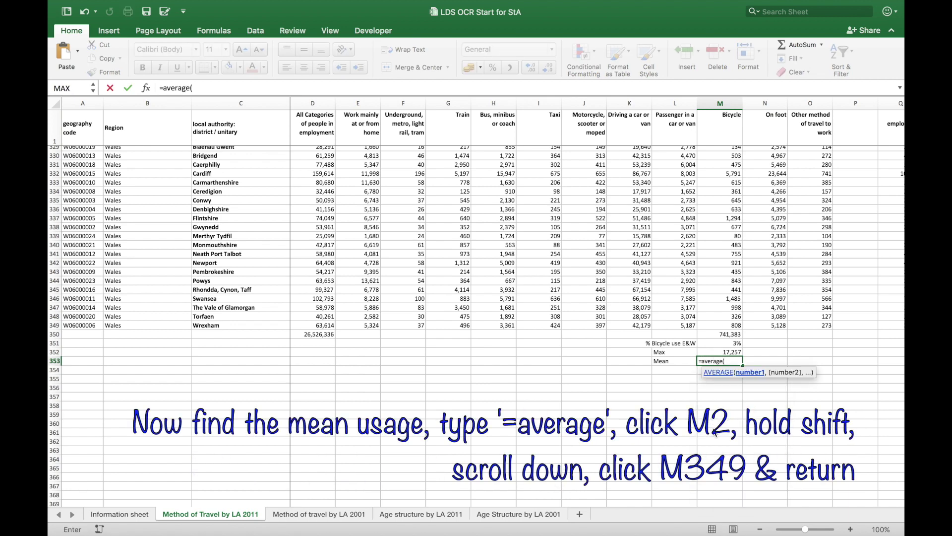
{"action": "scroll", "coordinate": [721, 217], "scroll_direction": "up", "scroll_amount": 10}
{"action": "scroll", "coordinate": [722, 213], "scroll_direction": "up", "scroll_amount": 10}
{"action": "scroll", "coordinate": [723, 208], "scroll_direction": "up", "scroll_amount": 10}
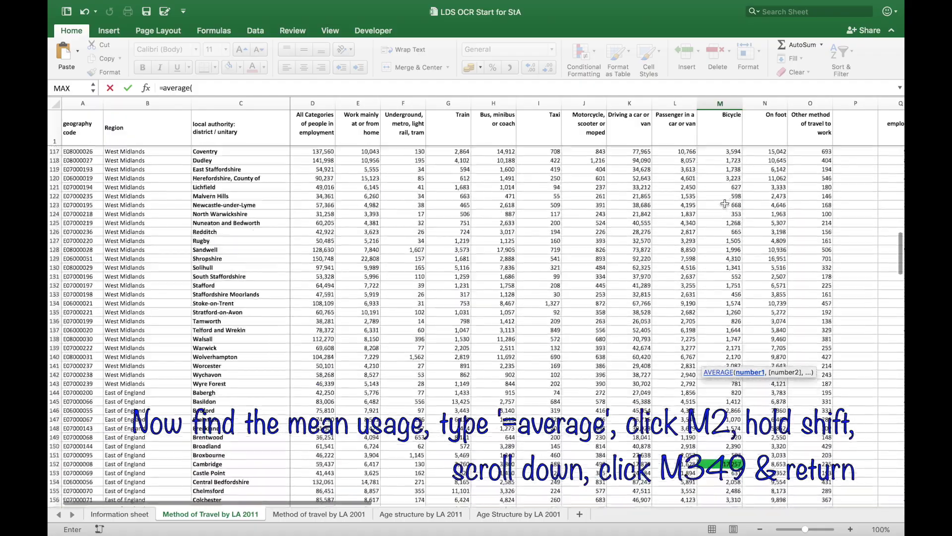
{"action": "scroll", "coordinate": [725, 203], "scroll_direction": "up", "scroll_amount": 10}
{"action": "scroll", "coordinate": [725, 202], "scroll_direction": "up", "scroll_amount": 10}
{"action": "scroll", "coordinate": [724, 203], "scroll_direction": "up", "scroll_amount": 10}
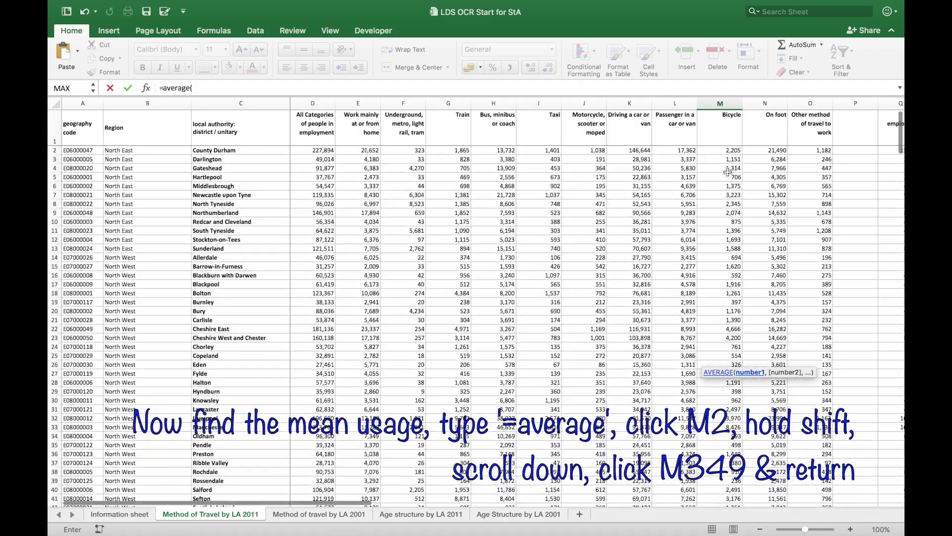
- Average M2:M349 to get the mean bicycle count of 2,130 per local authority
{"action": "left_click", "coordinate": [732, 150]}
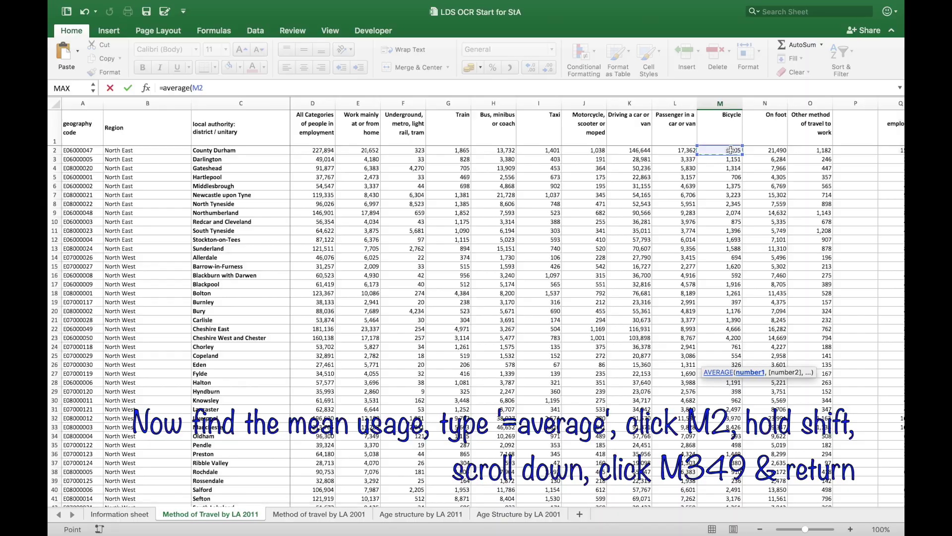
{"action": "scroll", "coordinate": [724, 229], "scroll_direction": "down", "scroll_amount": 15}
{"action": "scroll", "coordinate": [725, 228], "scroll_direction": "down", "scroll_amount": 12}
{"action": "scroll", "coordinate": [725, 228], "scroll_direction": "down", "scroll_amount": 10}
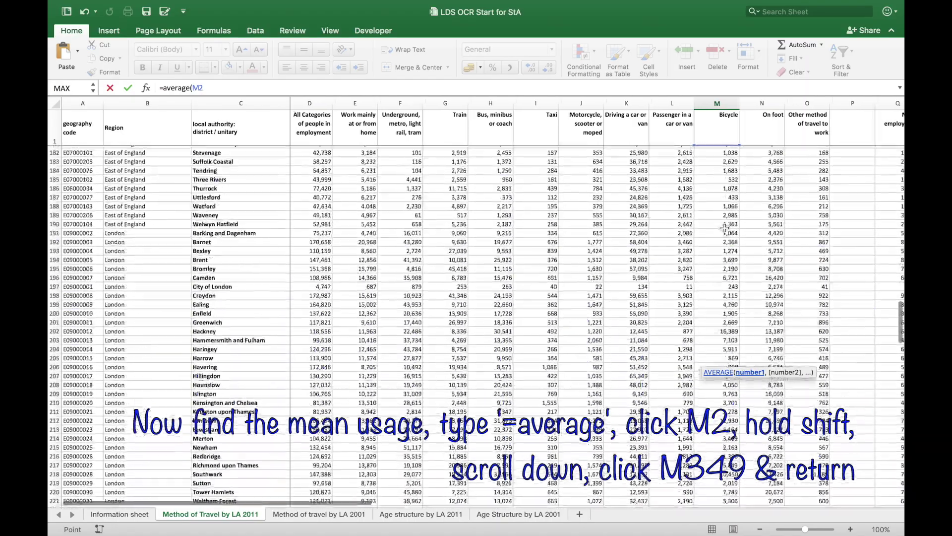
{"action": "scroll", "coordinate": [725, 228], "scroll_direction": "down", "scroll_amount": 10}
{"action": "scroll", "coordinate": [725, 228], "scroll_direction": "down", "scroll_amount": 10}
{"action": "scroll", "coordinate": [724, 228], "scroll_direction": "down", "scroll_amount": 10}
{"action": "scroll", "coordinate": [725, 229], "scroll_direction": "down", "scroll_amount": 8}
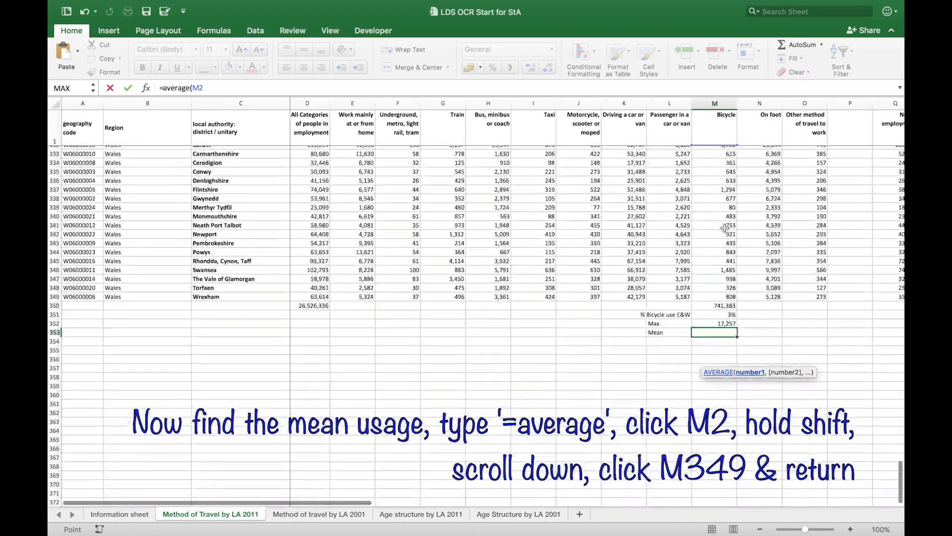
{"action": "scroll", "coordinate": [725, 228], "scroll_direction": "down", "scroll_amount": 5}
{"action": "scroll", "coordinate": [728, 252], "scroll_direction": "up", "scroll_amount": 2}
{"action": "scroll", "coordinate": [732, 290], "scroll_direction": "up", "scroll_amount": 1}
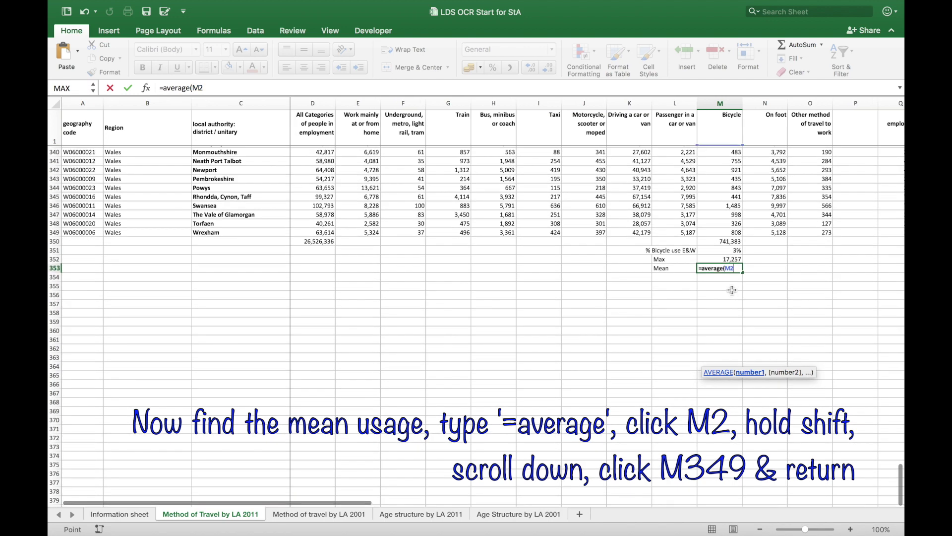
{"action": "left_click", "coordinate": [731, 233], "text": "shift"}
{"action": "key", "text": "Return"}
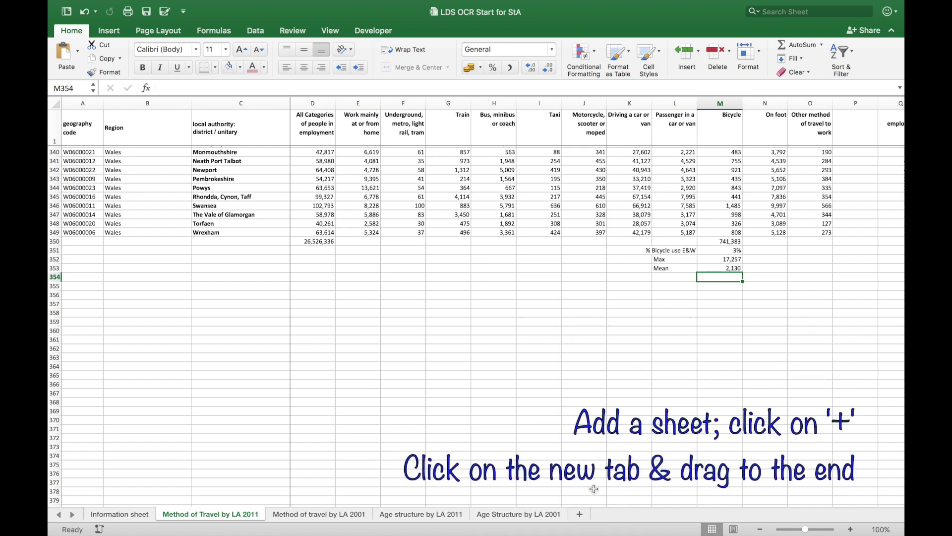
- Add a new sheet at the end of the workbook and rename it St Albans
{"action": "left_click", "coordinate": [580, 514]}
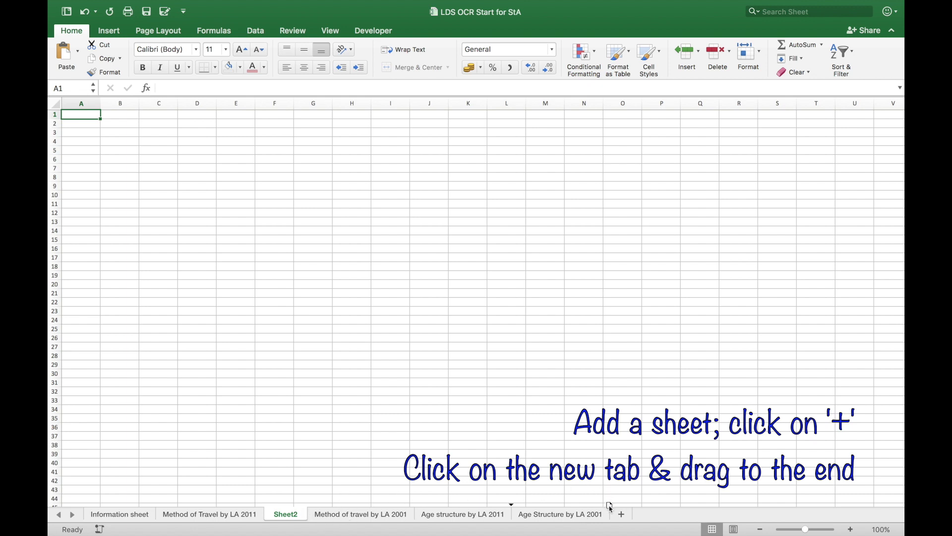
{"action": "left_click_drag", "start_coordinate": [612, 507], "coordinate": [608, 512]}
{"action": "double_click", "coordinate": [589, 513]}
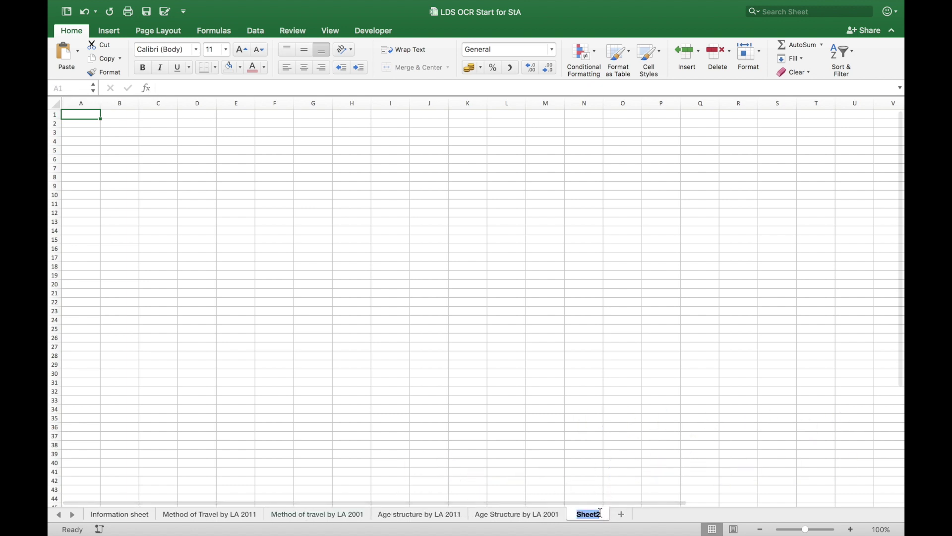
{"action": "type", "text": "St A"}
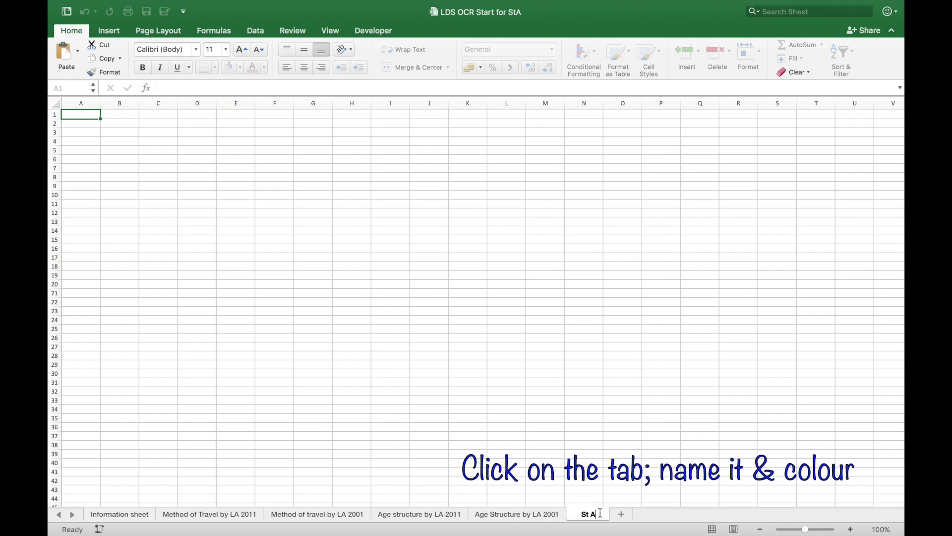
{"action": "type", "text": "lbans"}
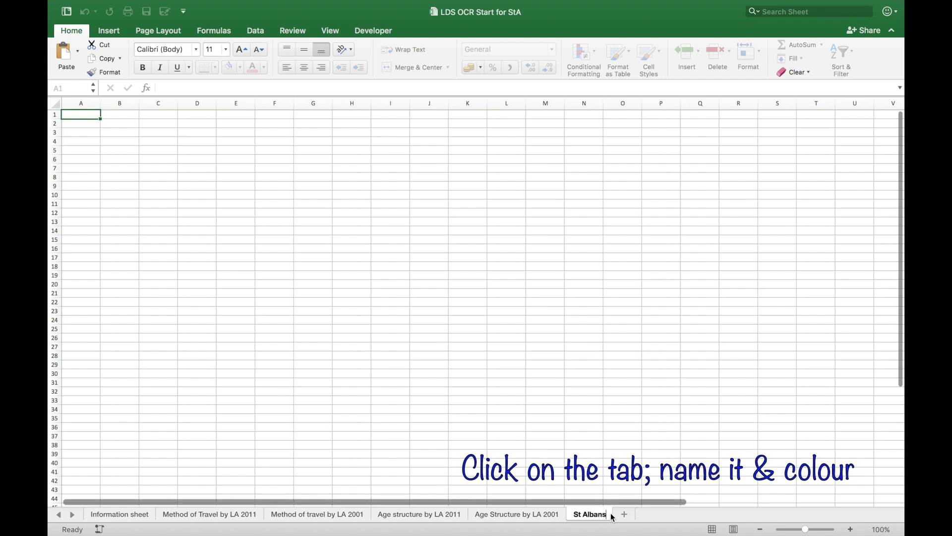
{"action": "left_click", "coordinate": [608, 481]}
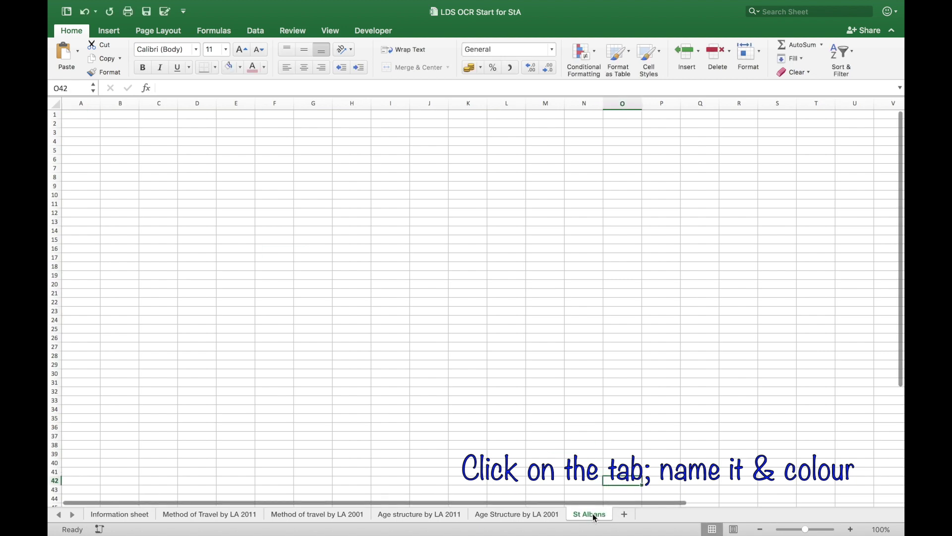
- Colour the St Albans sheet tab light blue
{"action": "right_click", "coordinate": [594, 516]}
{"action": "mouse_move", "coordinate": [633, 477]}
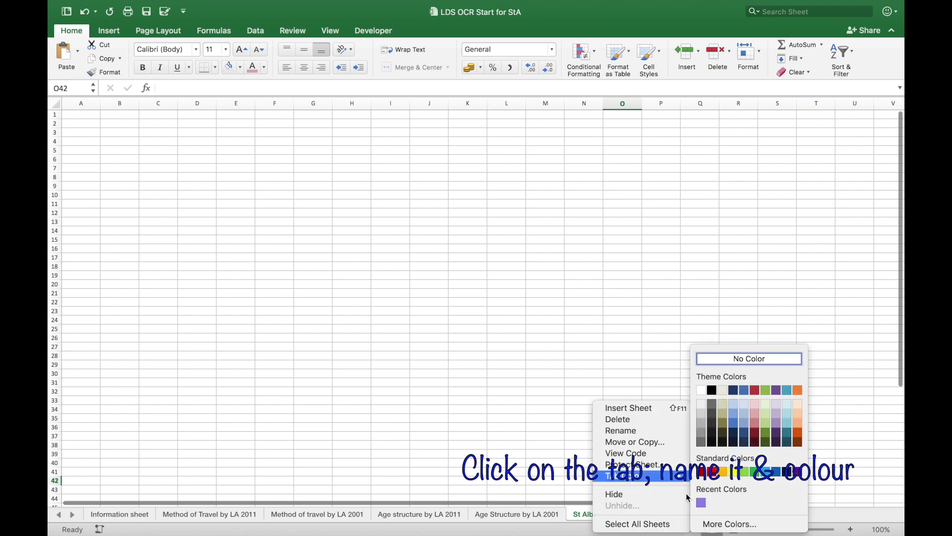
{"action": "left_click", "coordinate": [700, 504]}
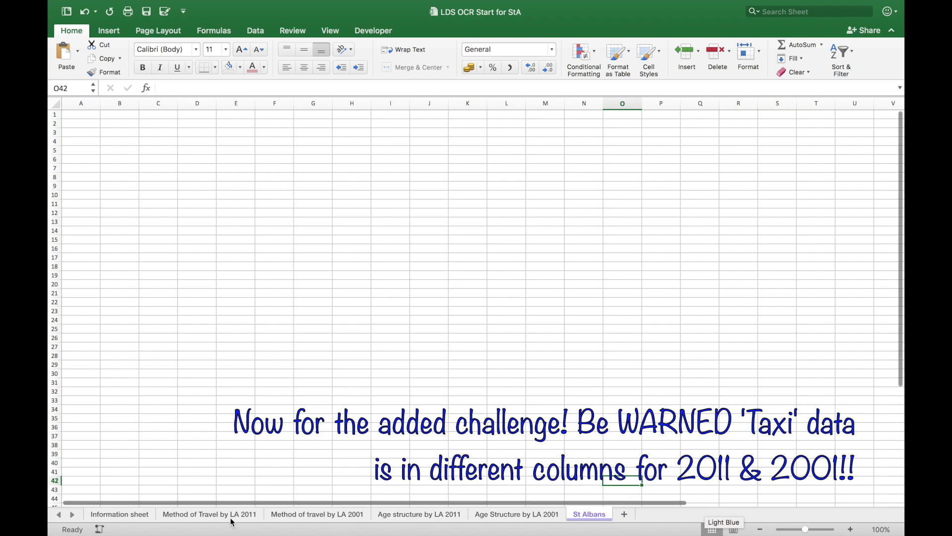
{"action": "left_click", "coordinate": [211, 513]}
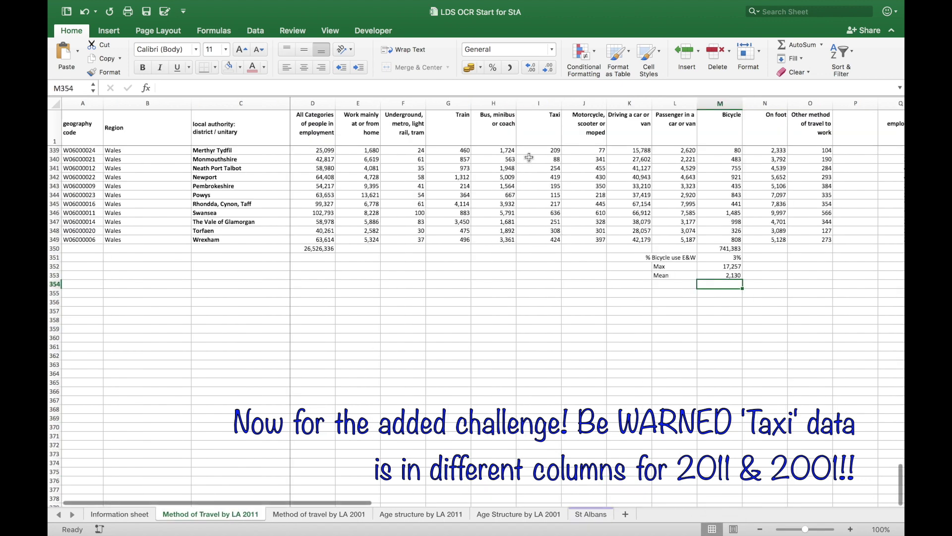
- Compare the Taxi headers and insert a blank column at I on the 2001 sheet
{"action": "left_click", "coordinate": [548, 124]}
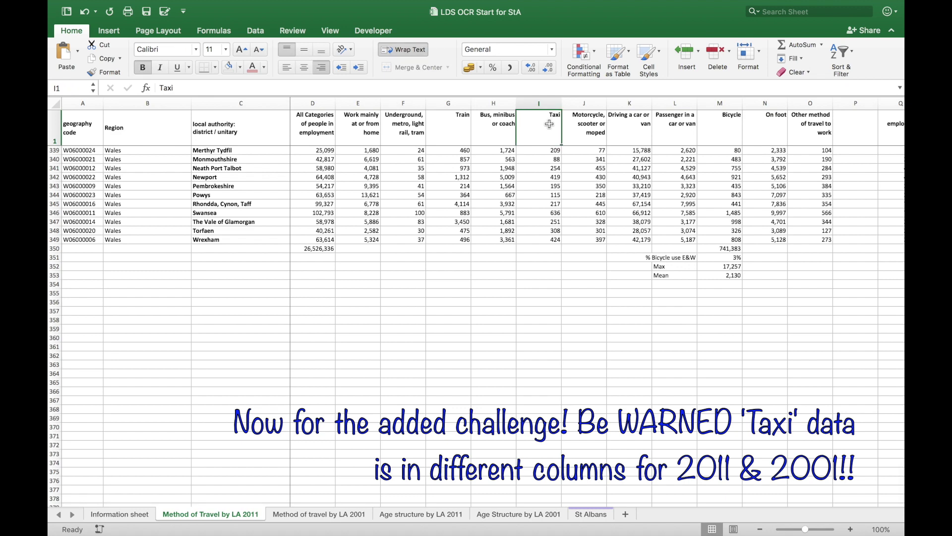
{"action": "left_click", "coordinate": [300, 514]}
{"action": "left_click", "coordinate": [664, 131]}
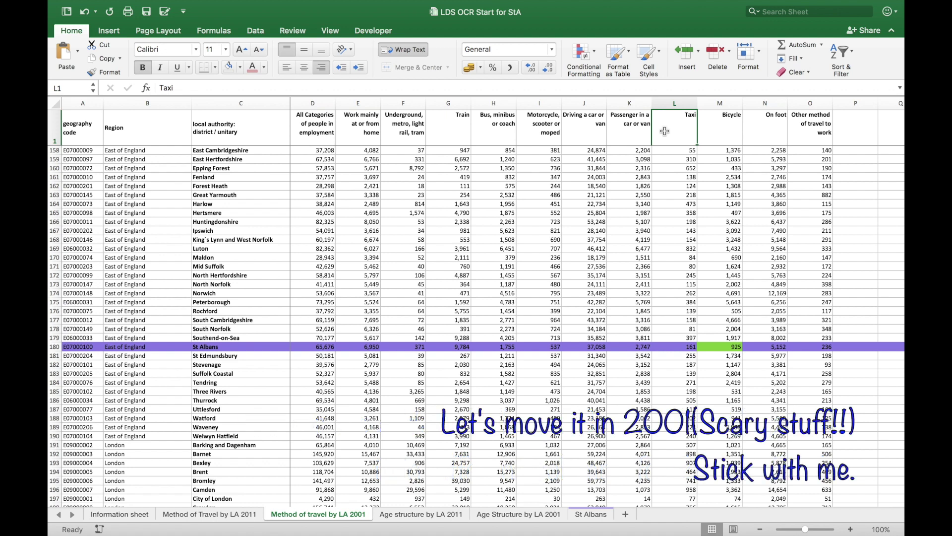
{"action": "left_click", "coordinate": [538, 103]}
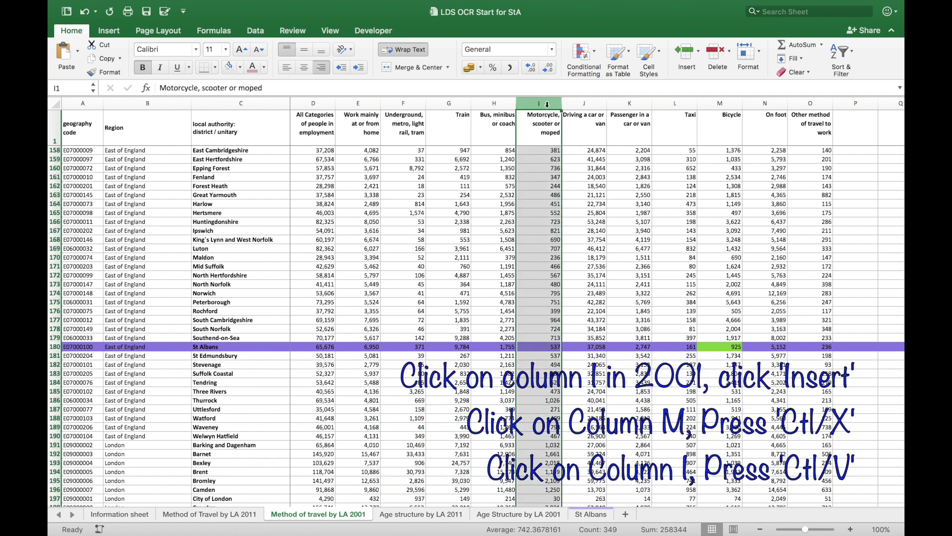
{"action": "left_click", "coordinate": [680, 53]}
- Cut the Taxi column M and paste it into the blank column I
{"action": "left_click", "coordinate": [727, 102]}
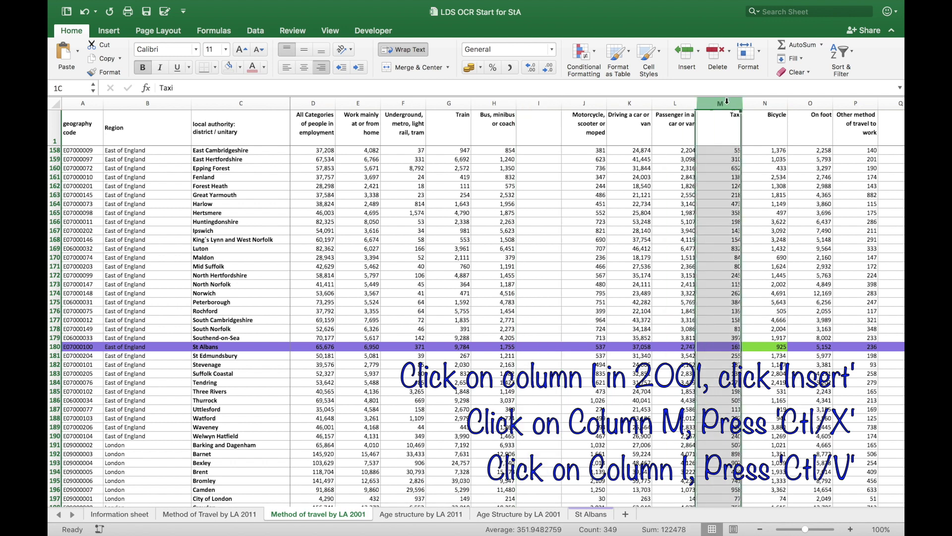
{"action": "right_click", "coordinate": [726, 102]}
{"action": "left_click", "coordinate": [788, 107]}
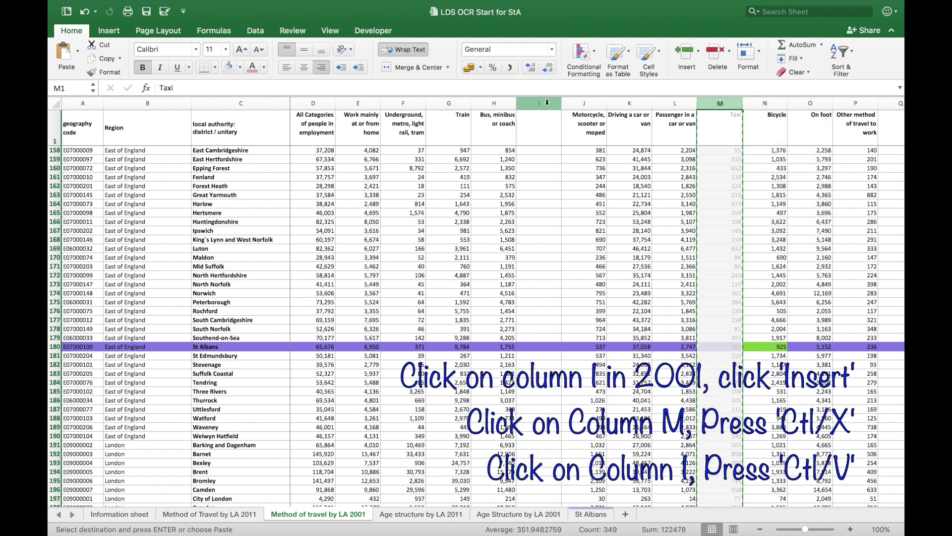
{"action": "left_click", "coordinate": [552, 103]}
{"action": "right_click", "coordinate": [544, 105]}
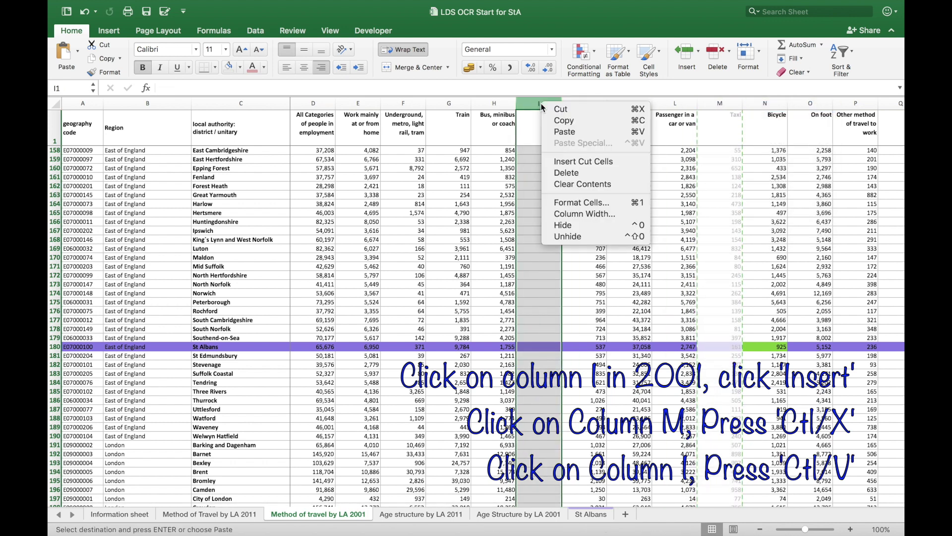
{"action": "left_click", "coordinate": [563, 132]}
- Delete the now-empty column M so Taxi sits in column I matching the 2011 layout
{"action": "left_click", "coordinate": [713, 103]}
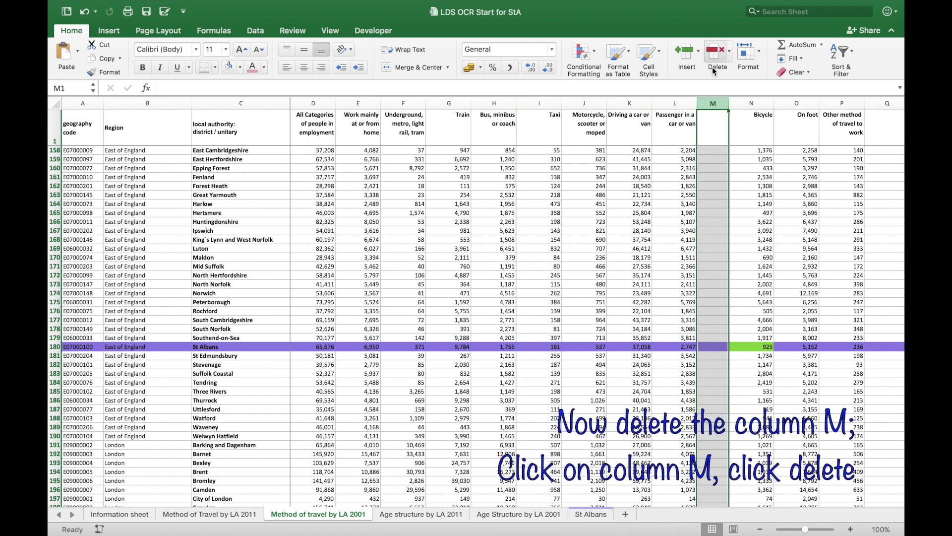
{"action": "left_click", "coordinate": [712, 67]}
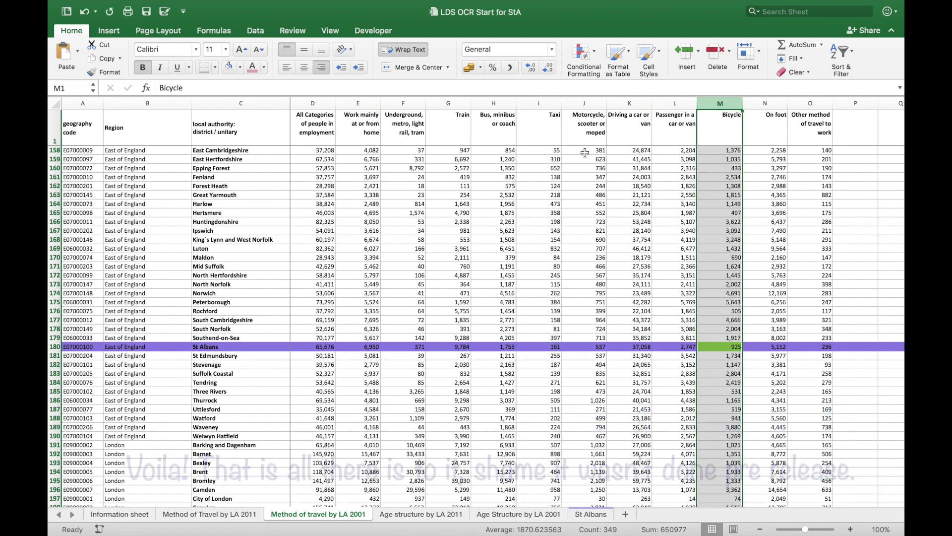
{"action": "left_click", "coordinate": [546, 134]}
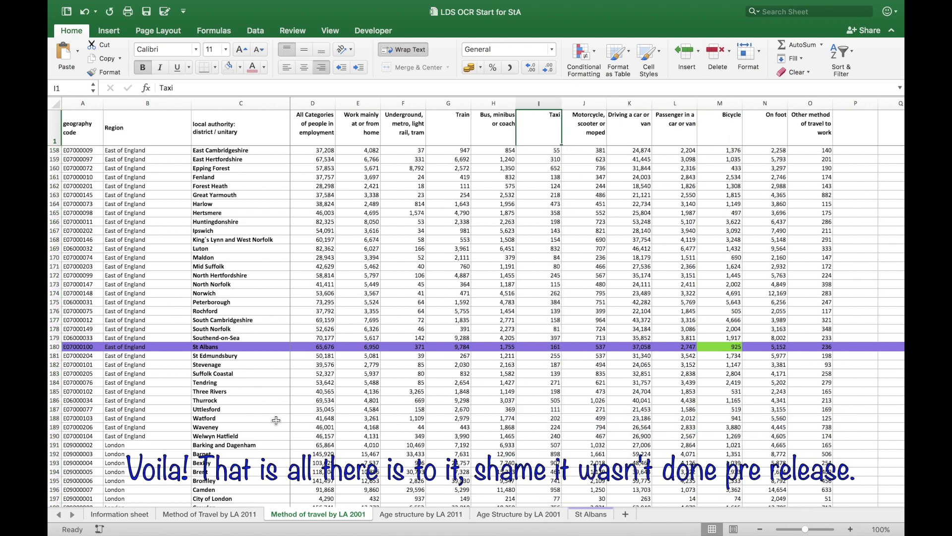
{"action": "left_click", "coordinate": [222, 515]}
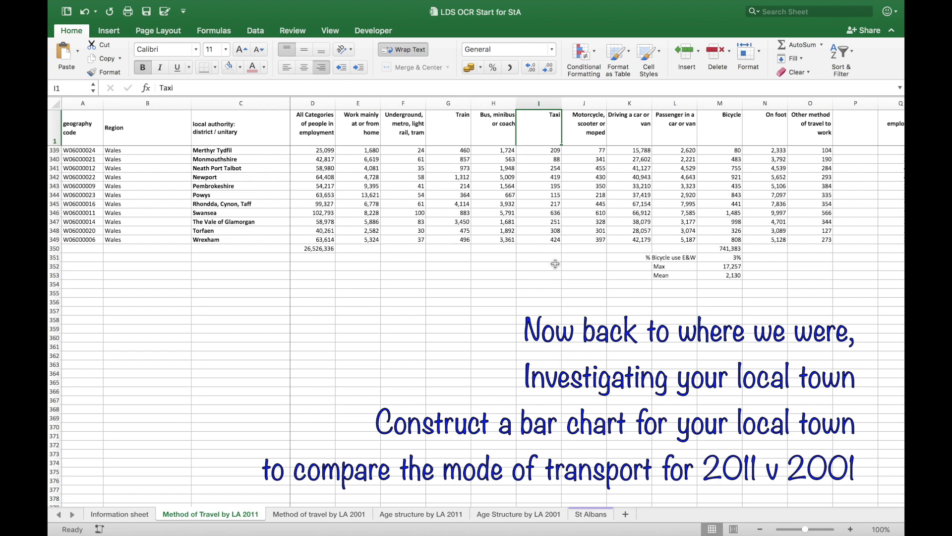
- Copy header row 1 from the 2011 sheet into row 1 of the St Albans sheet
{"action": "left_click", "coordinate": [52, 127]}
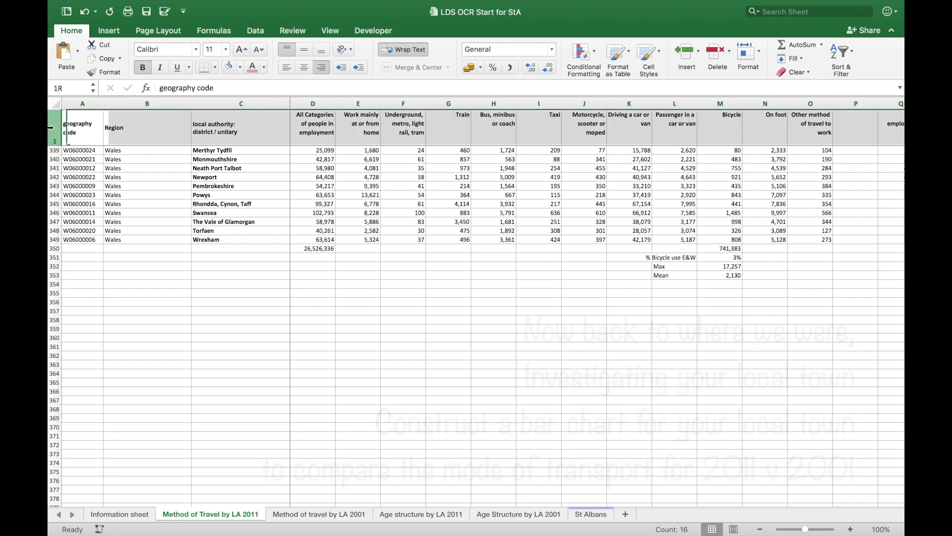
{"action": "key", "text": "ctrl+c"}
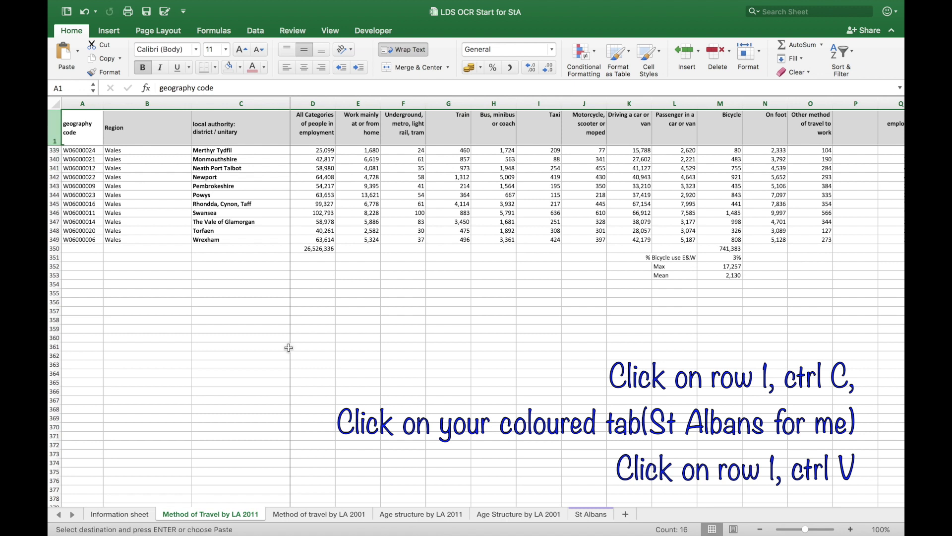
{"action": "left_click", "coordinate": [589, 513]}
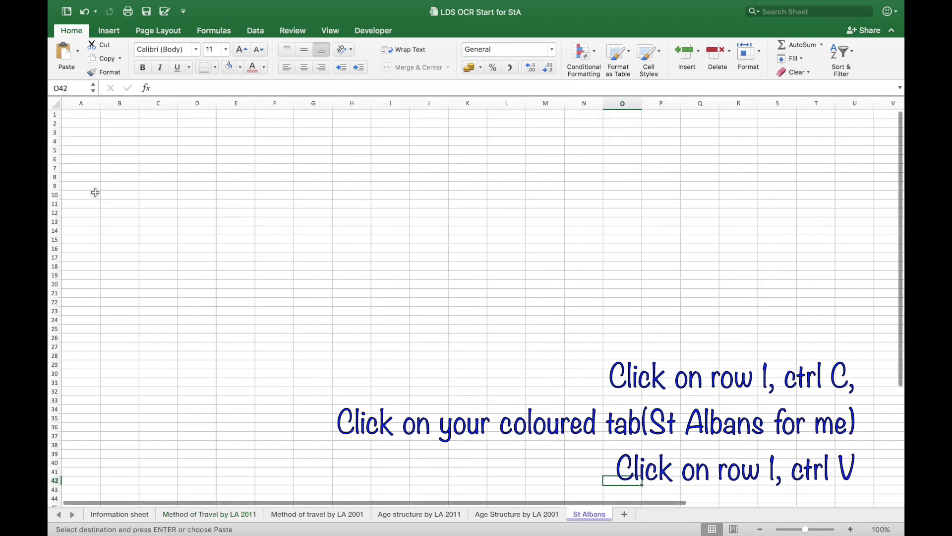
{"action": "left_click", "coordinate": [56, 115]}
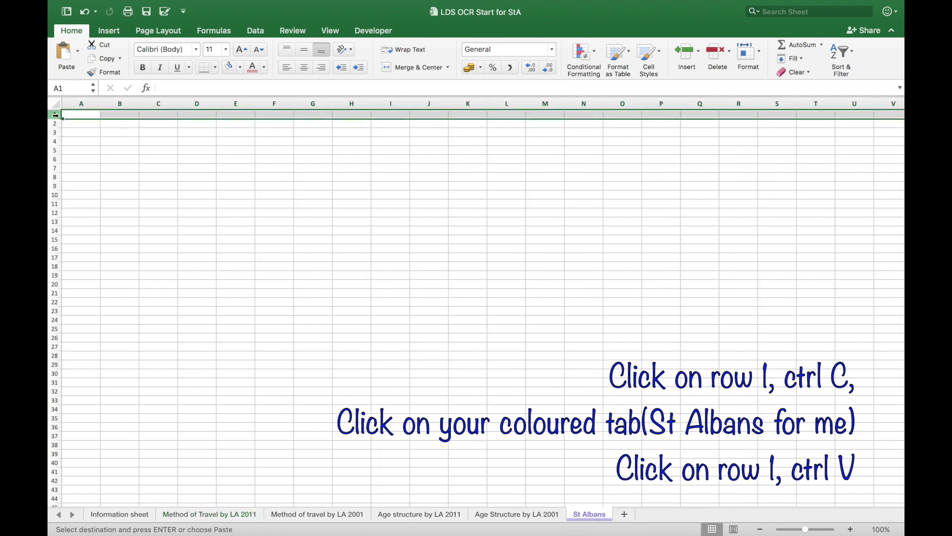
{"action": "key", "text": "ctrl+v"}
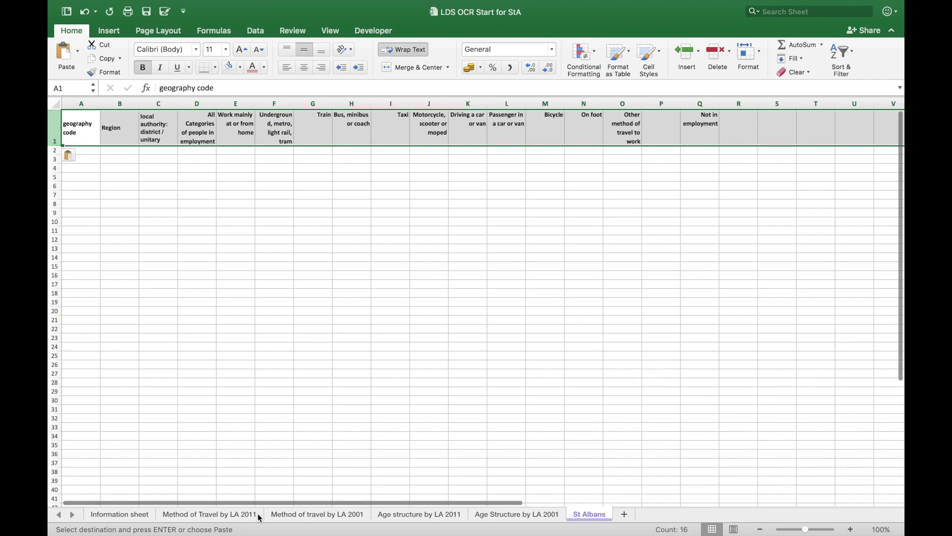
- Copy the St Albans row 180 from the 2011 sheet into row 2 of the St Albans sheet
{"action": "left_click", "coordinate": [258, 514]}
{"action": "scroll", "coordinate": [216, 408], "scroll_direction": "down", "scroll_amount": 10}
{"action": "scroll", "coordinate": [217, 408], "scroll_direction": "down", "scroll_amount": 15}
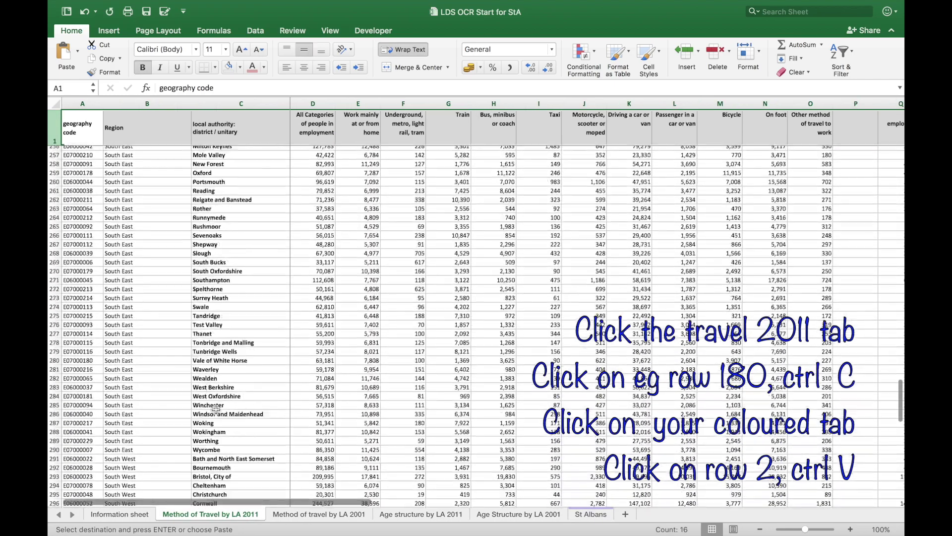
{"action": "scroll", "coordinate": [217, 408], "scroll_direction": "up", "scroll_amount": 5}
{"action": "scroll", "coordinate": [187, 394], "scroll_direction": "up", "scroll_amount": 8}
{"action": "scroll", "coordinate": [149, 372], "scroll_direction": "up", "scroll_amount": 5}
{"action": "scroll", "coordinate": [113, 352], "scroll_direction": "up", "scroll_amount": 2}
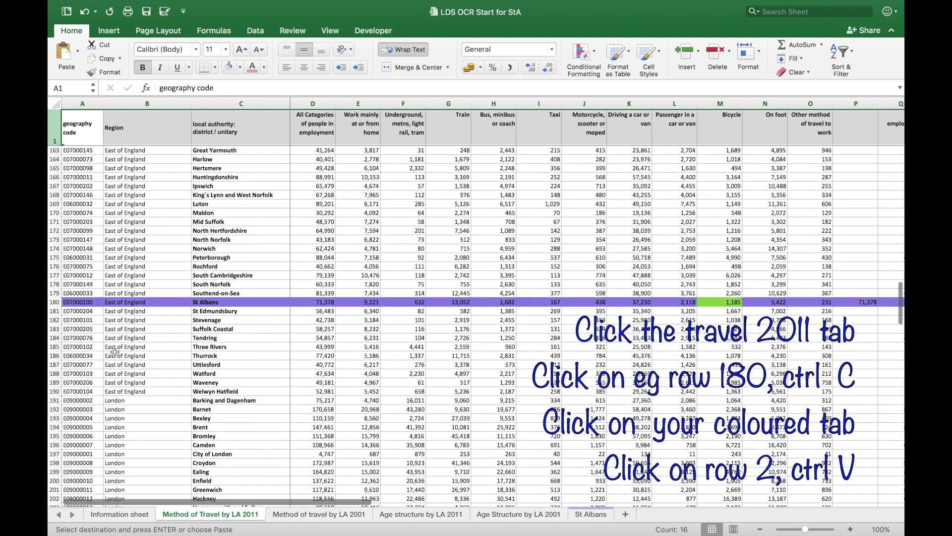
{"action": "left_click", "coordinate": [57, 303]}
{"action": "key", "text": "ctrl+c"}
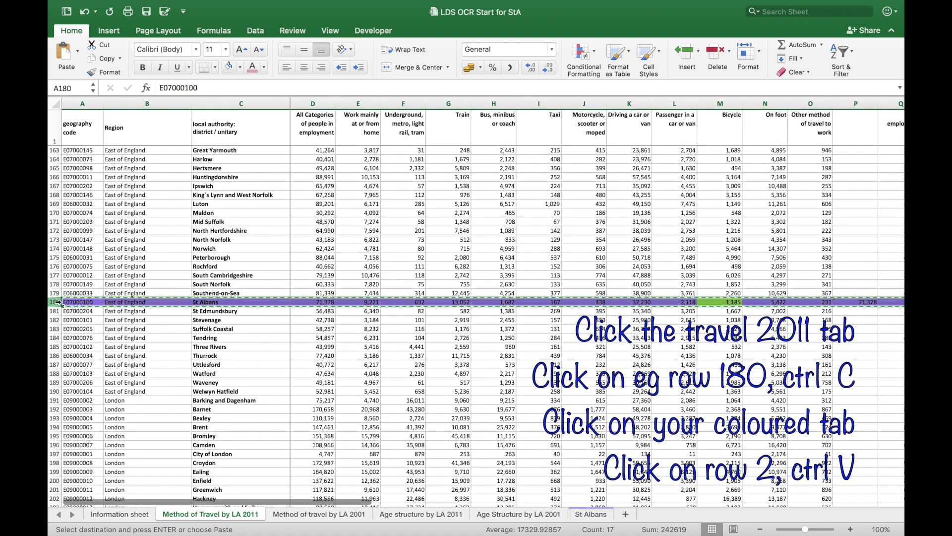
{"action": "left_click", "coordinate": [588, 515]}
{"action": "left_click", "coordinate": [54, 150]}
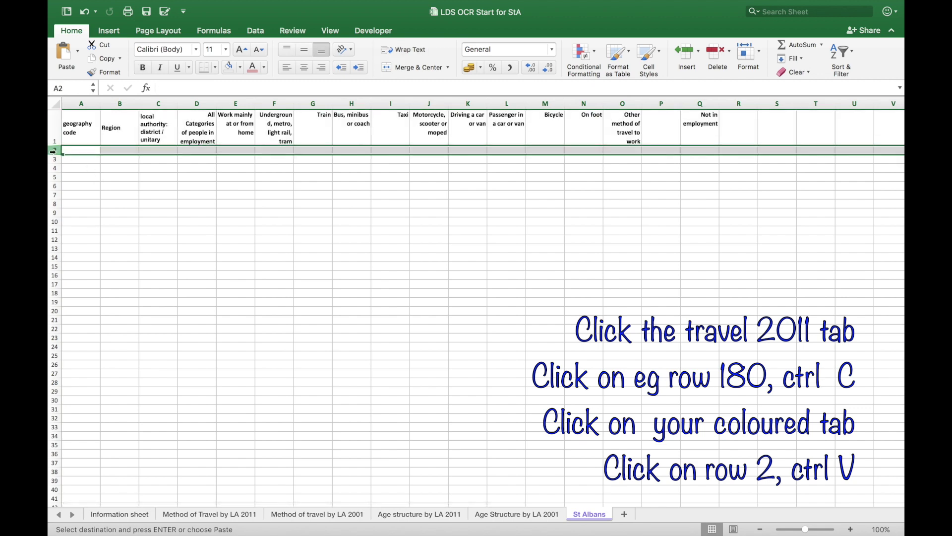
{"action": "key", "text": "ctrl+v"}
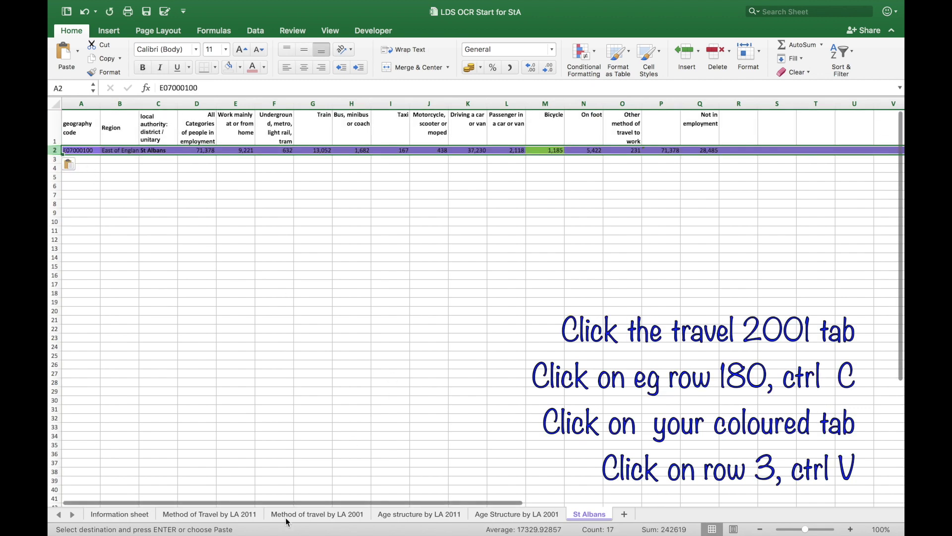
- Copy the St Albans row 180 from the 2001 sheet into row 3 of the St Albans sheet
{"action": "left_click", "coordinate": [289, 519]}
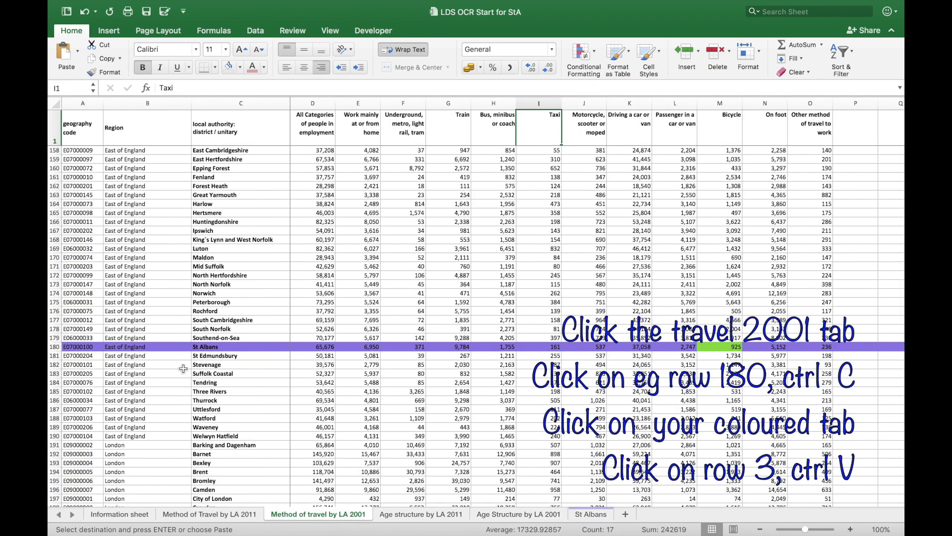
{"action": "left_click", "coordinate": [52, 347]}
{"action": "key", "text": "ctrl+c"}
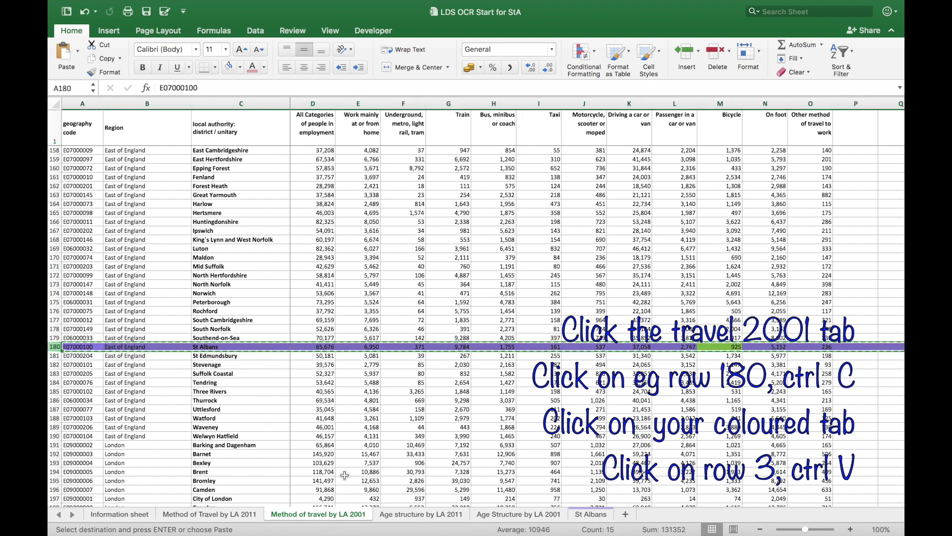
{"action": "left_click", "coordinate": [590, 513]}
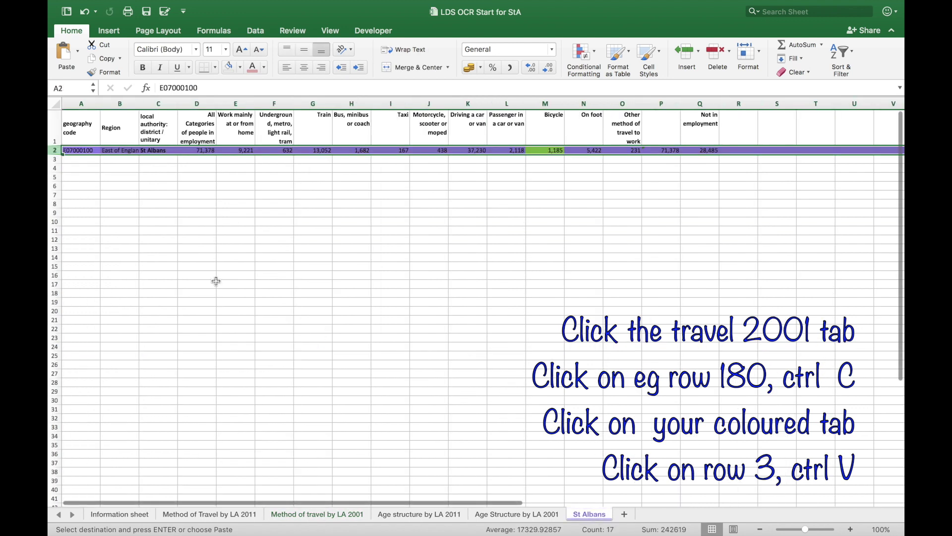
{"action": "left_click", "coordinate": [78, 158]}
{"action": "key", "text": "ctrl+v"}
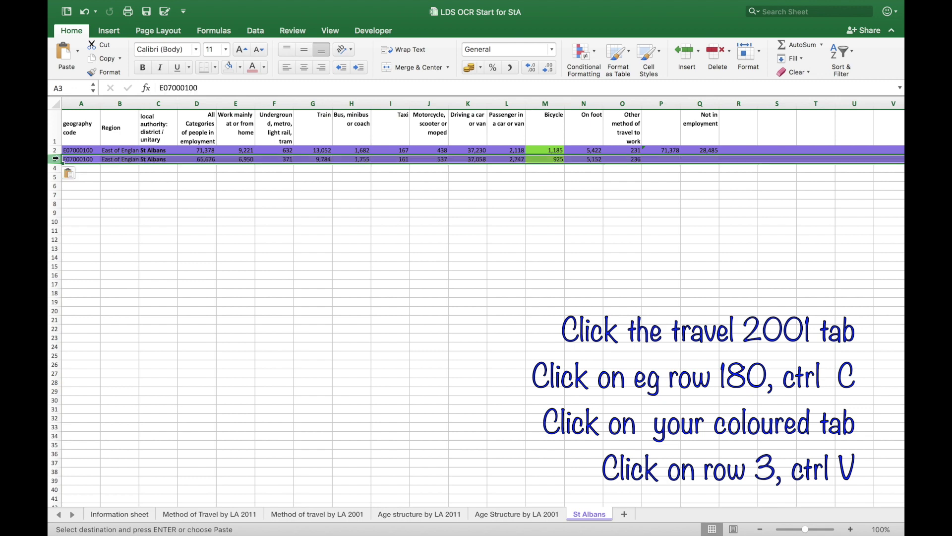
{"action": "left_click", "coordinate": [235, 104]}
- Insert a blank column E and label the rows 2011 in E2 and 2001 in E3
{"action": "left_click", "coordinate": [686, 54]}
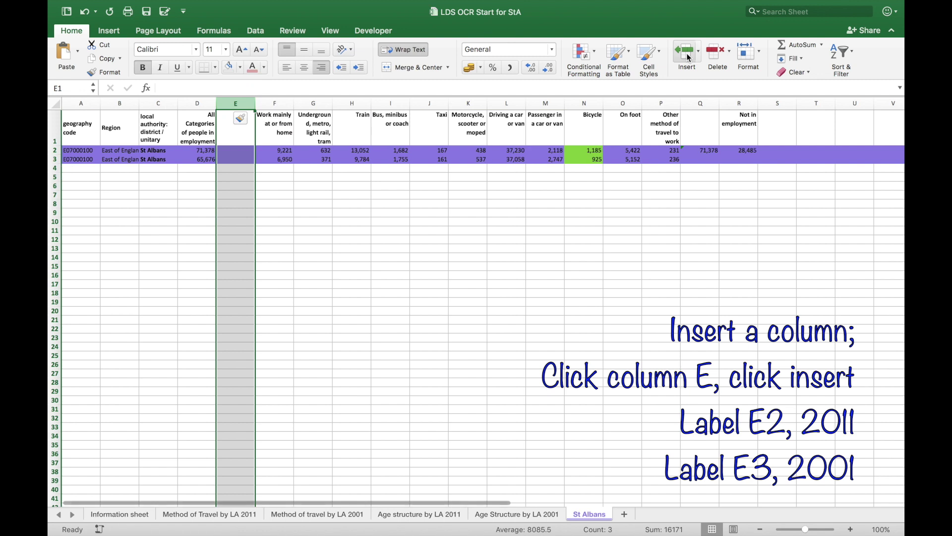
{"action": "left_click", "coordinate": [239, 149]}
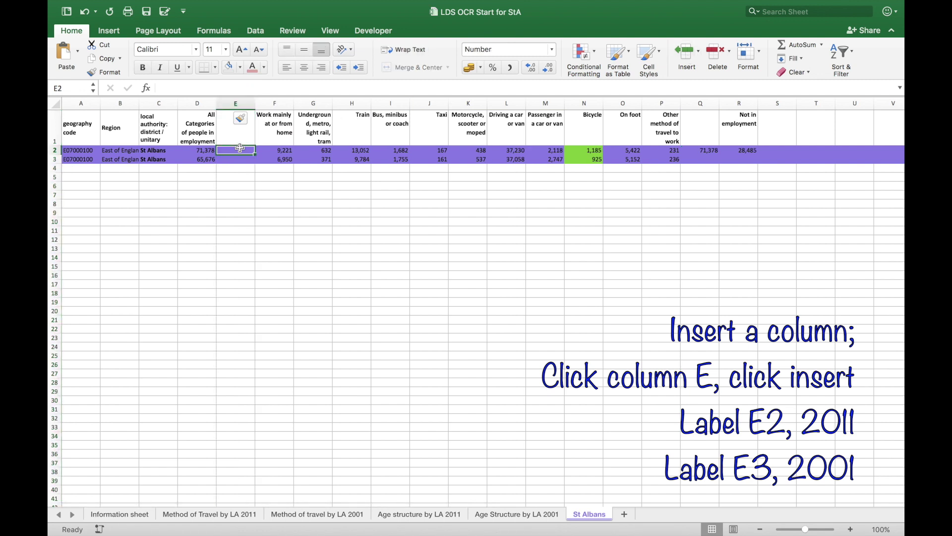
{"action": "type", "text": "2011"}
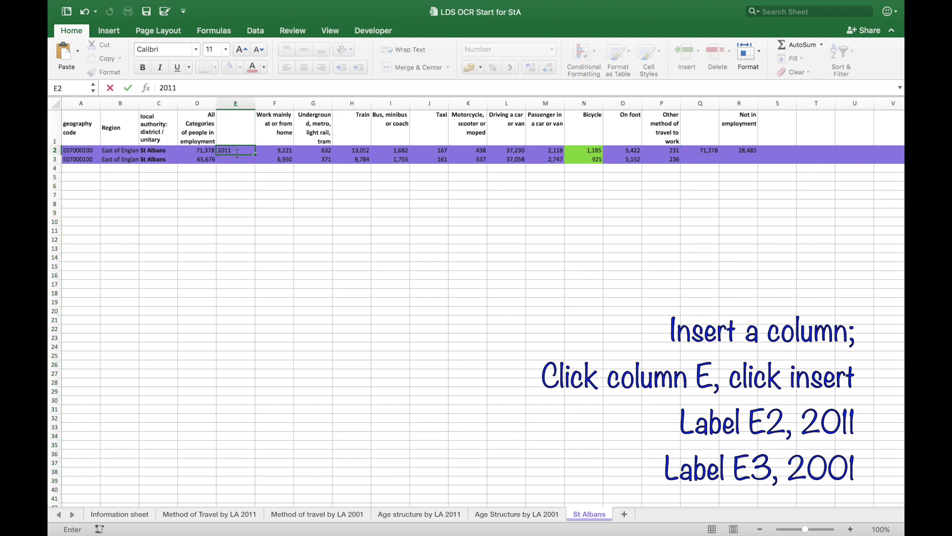
{"action": "key", "text": "Return"}
{"action": "type", "text": "2001"}
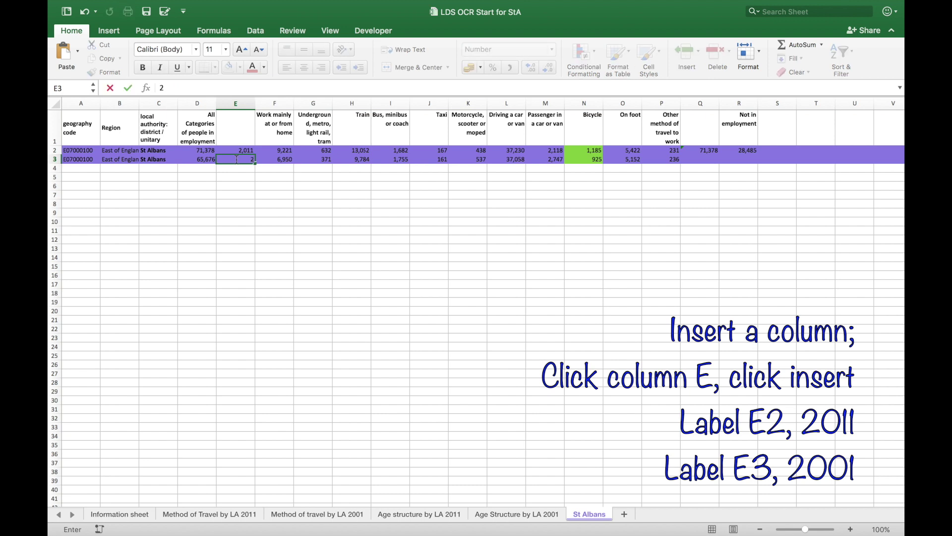
{"action": "left_click", "coordinate": [275, 195]}
- Format E2:E3 as General so the years show without thousands separators
{"action": "left_click", "coordinate": [237, 151]}
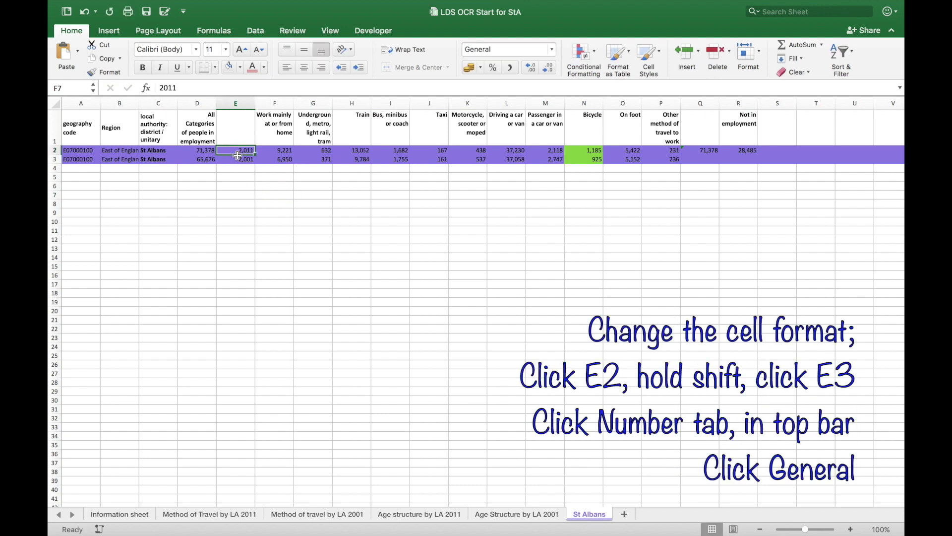
{"action": "left_click", "coordinate": [552, 49]}
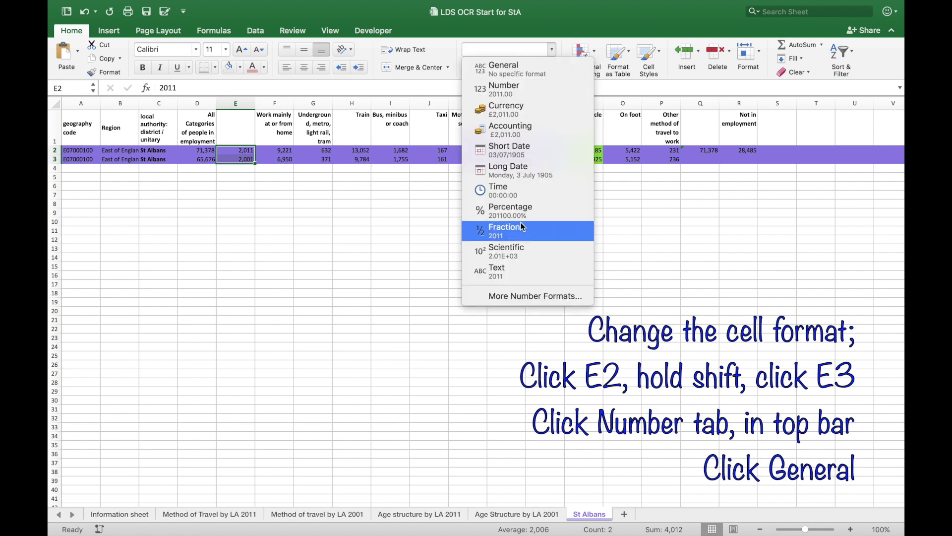
{"action": "left_click", "coordinate": [526, 73]}
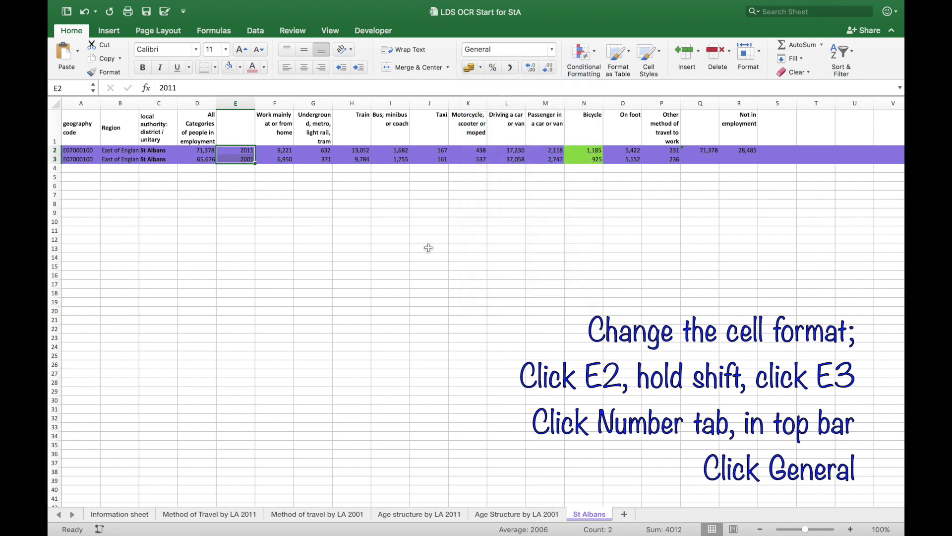
{"action": "left_click", "coordinate": [248, 135]}
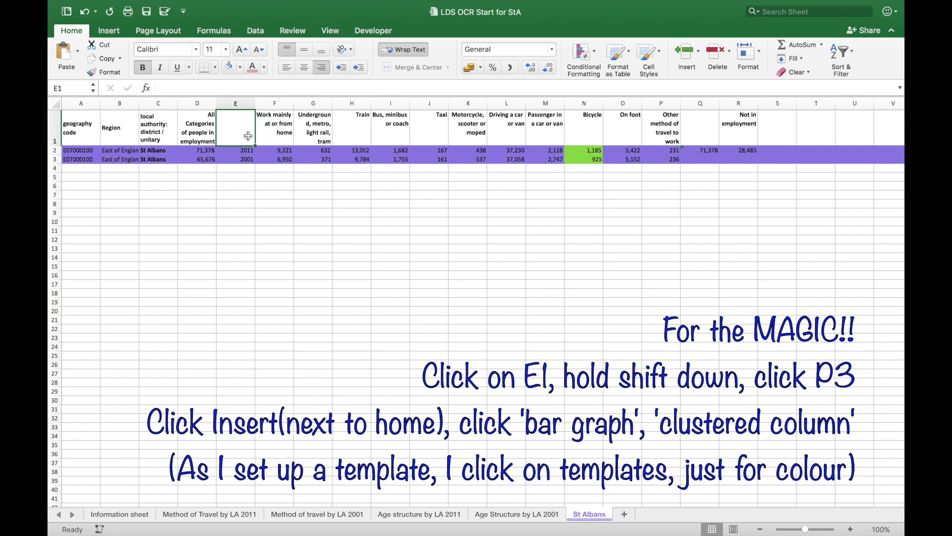
- Insert a clustered column chart from E1:P3 comparing 2011 and 2001 travel methods
{"action": "left_click", "coordinate": [670, 158], "text": "shift"}
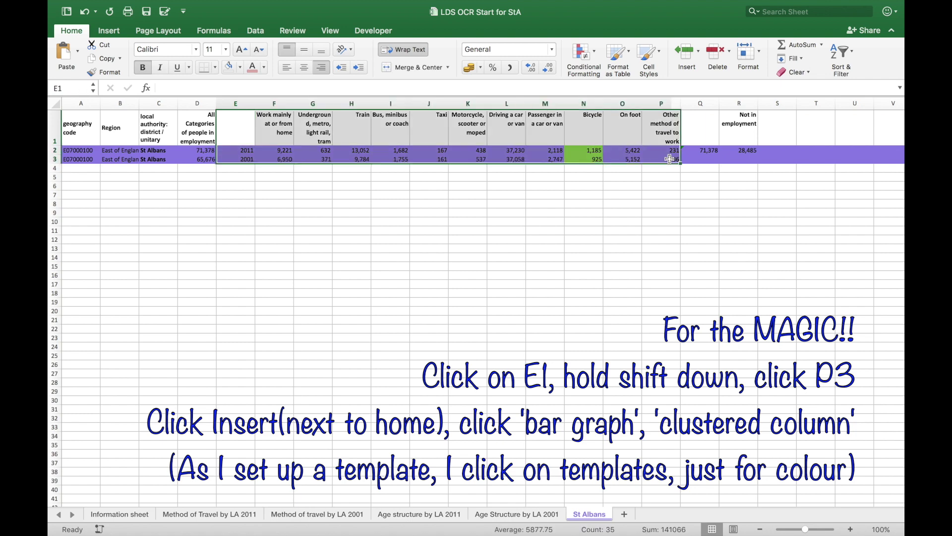
{"action": "left_click", "coordinate": [108, 30]}
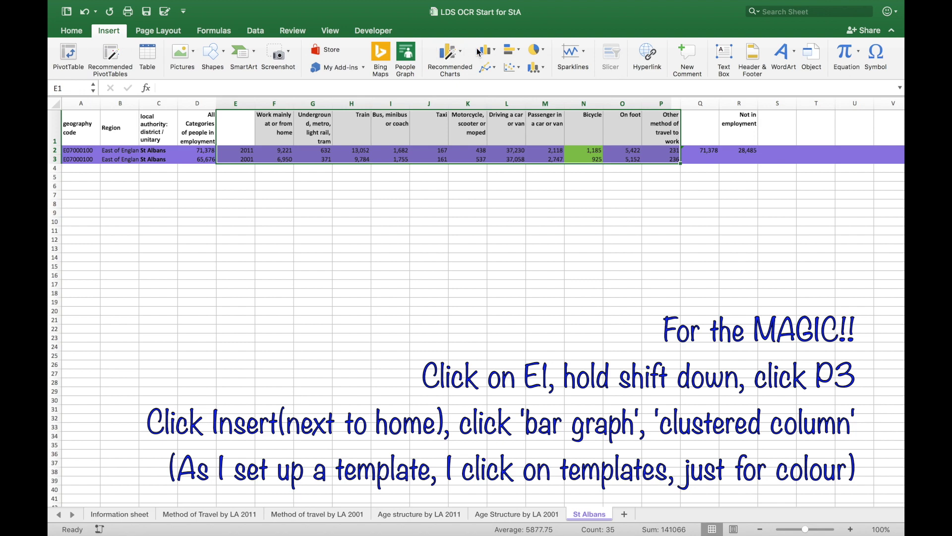
{"action": "left_click", "coordinate": [486, 51]}
{"action": "left_click", "coordinate": [507, 93]}
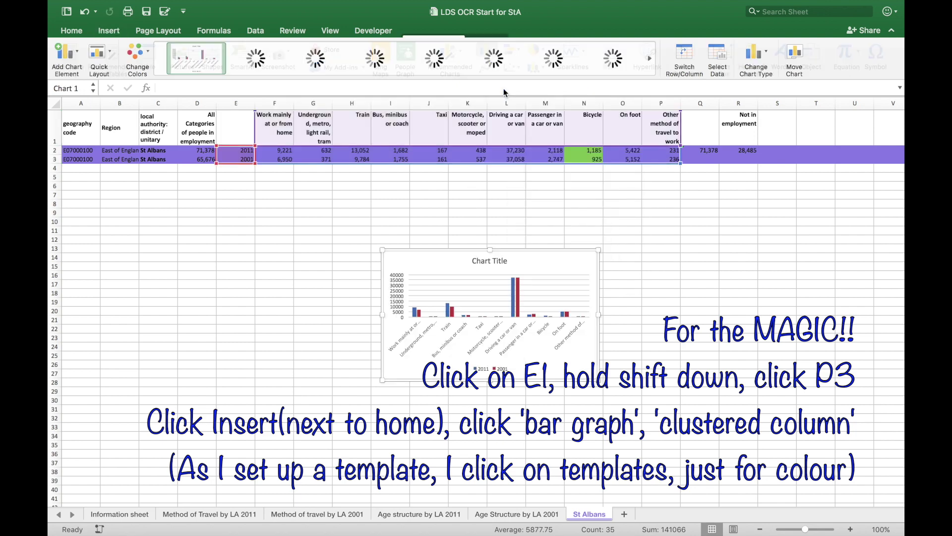
- Apply the Lilac chart template and enlarge the chart by its corner handles
{"action": "left_click", "coordinate": [769, 58]}
{"action": "mouse_move", "coordinate": [789, 201]}
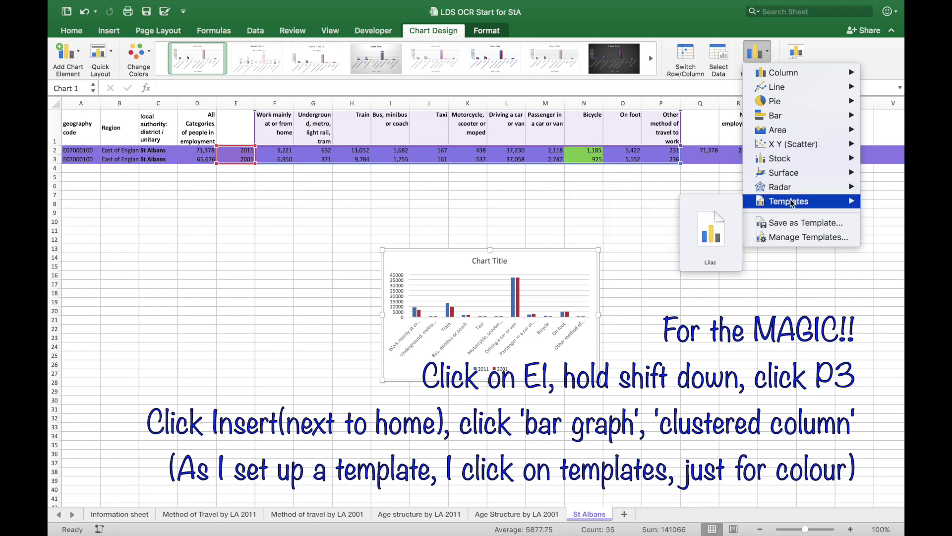
{"action": "left_click", "coordinate": [722, 222]}
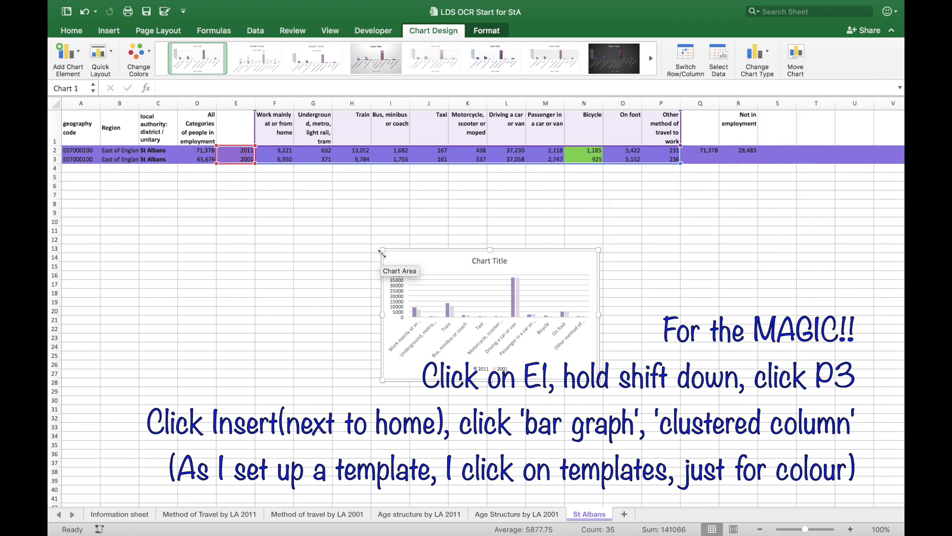
{"action": "left_click_drag", "start_coordinate": [382, 251], "coordinate": [172, 173]}
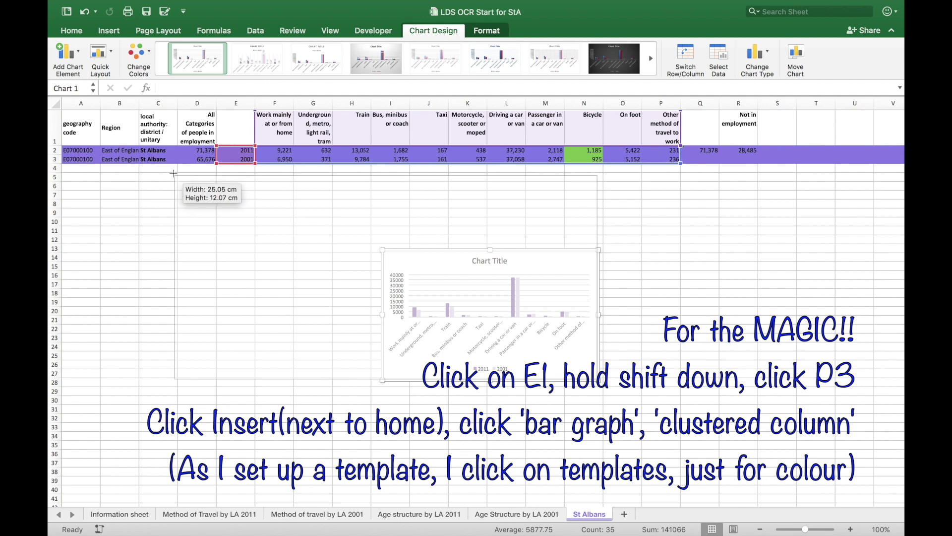
{"action": "left_click_drag", "start_coordinate": [600, 380], "coordinate": [710, 416]}
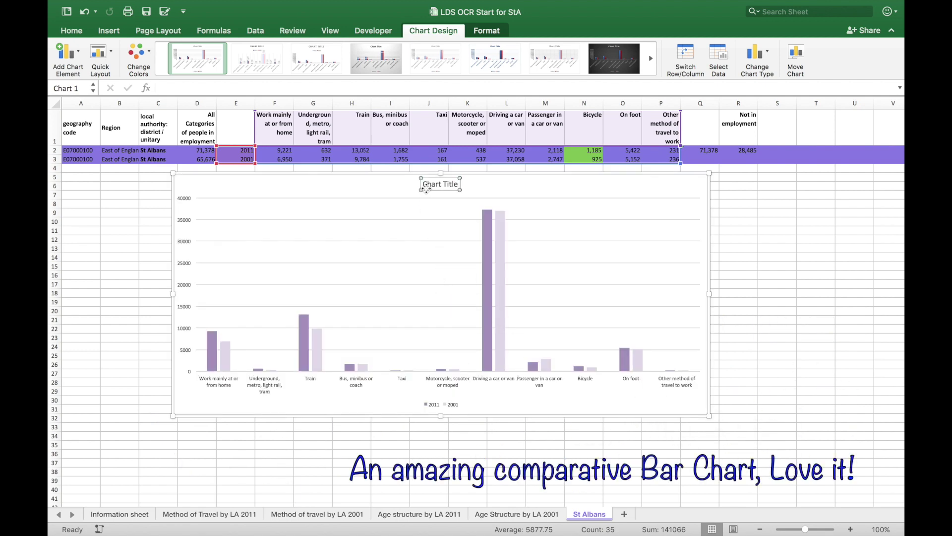
{"action": "left_click", "coordinate": [440, 185]}
- Replace the placeholder with "Bar Chart to show the mode of transport for St Albans 2011 compared to 2001"
{"action": "left_click_drag", "start_coordinate": [423, 183], "coordinate": [463, 190]}
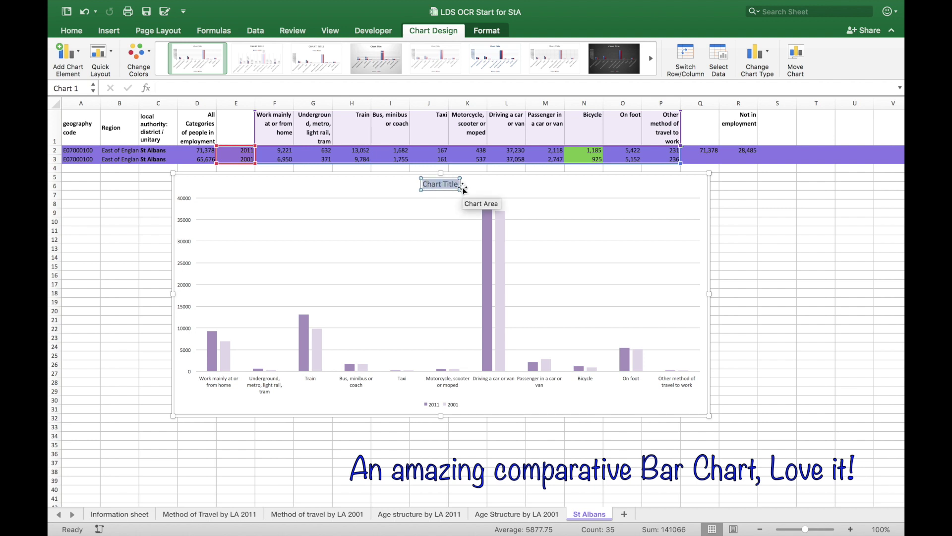
{"action": "type", "text": "Bar Cha"}
{"action": "type", "text": "rt to show th"}
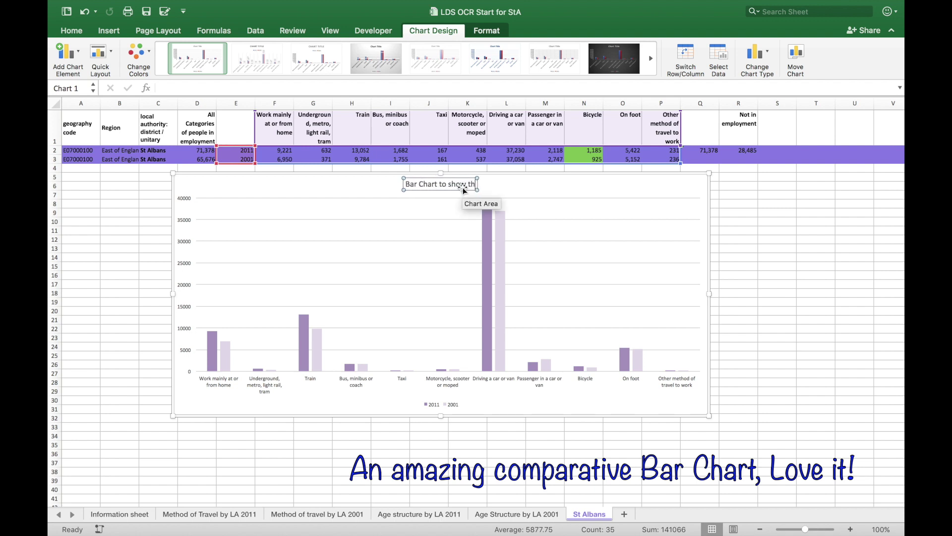
{"action": "type", "text": "e mode of tra"}
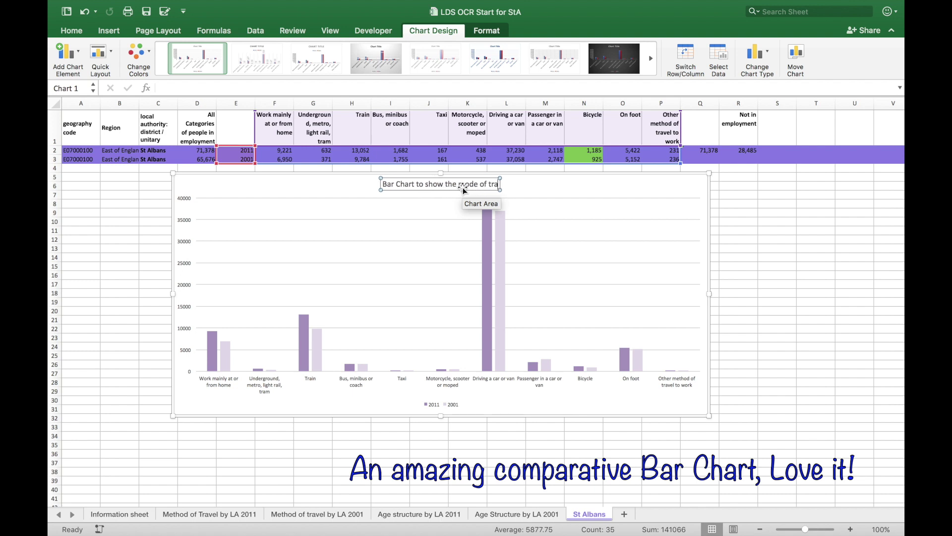
{"action": "type", "text": "s"}
{"action": "key", "text": "BackSpace"}
{"action": "type", "text": "nsport"}
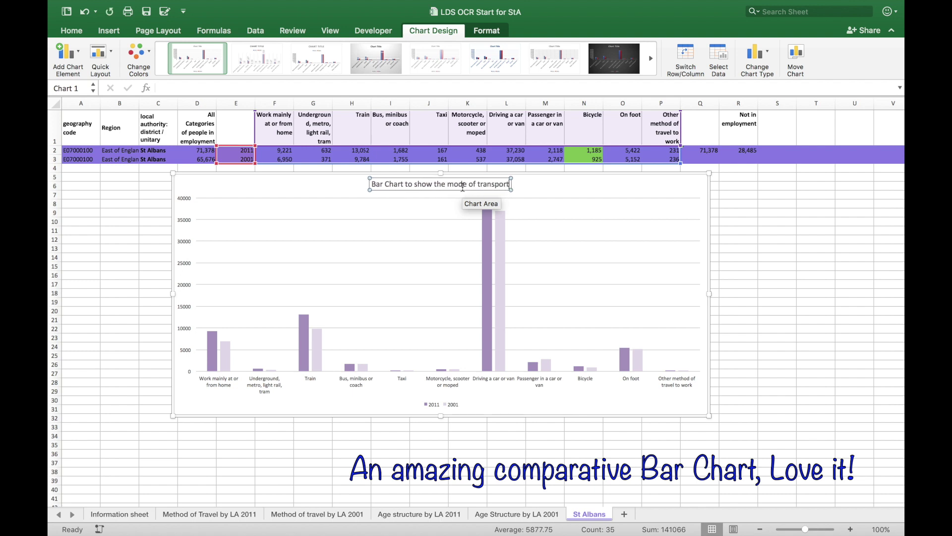
{"action": "type", "text": " for Stalbans"}
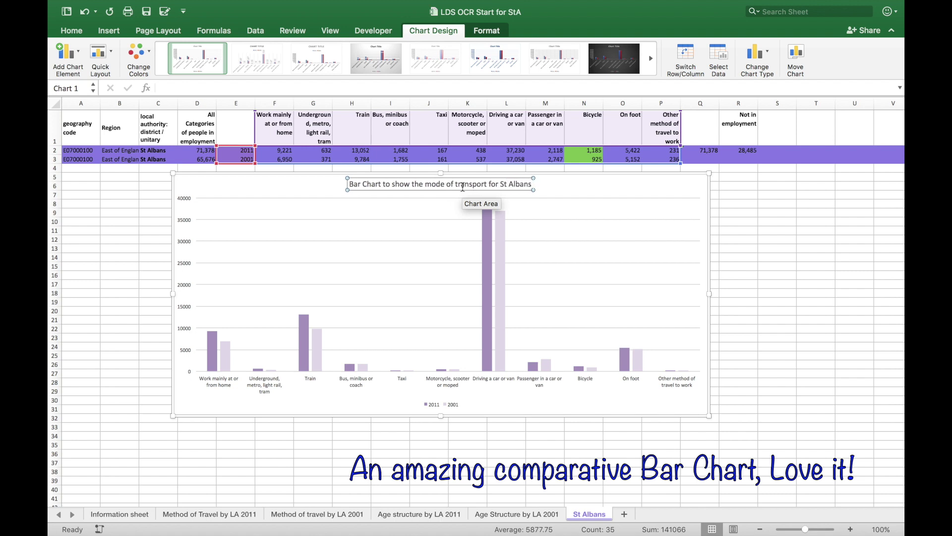
{"action": "type", "text": " 2011"}
{"action": "type", "text": " a"}
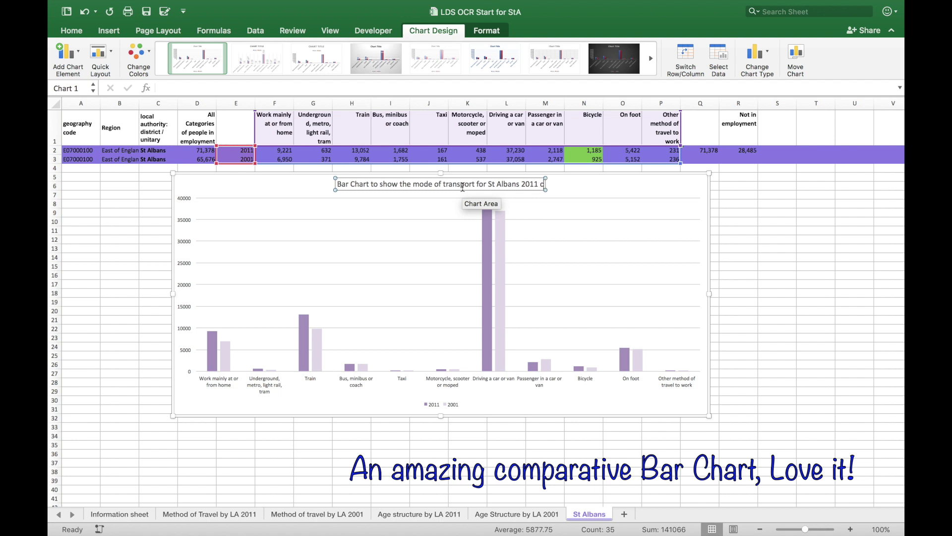
{"action": "type", "text": "ompar"}
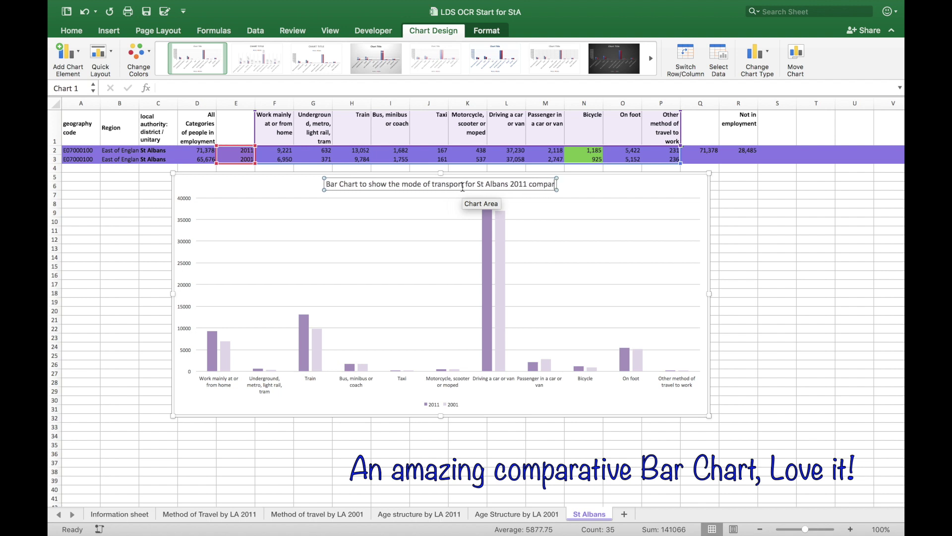
{"action": "type", "text": "ed to 200"}
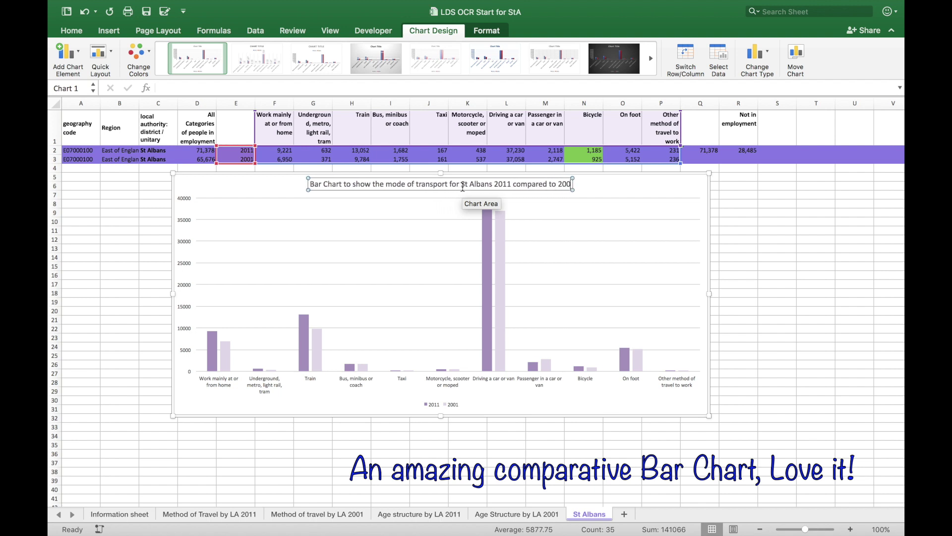
{"action": "type", "text": "1"}
{"action": "left_click", "coordinate": [786, 287]}
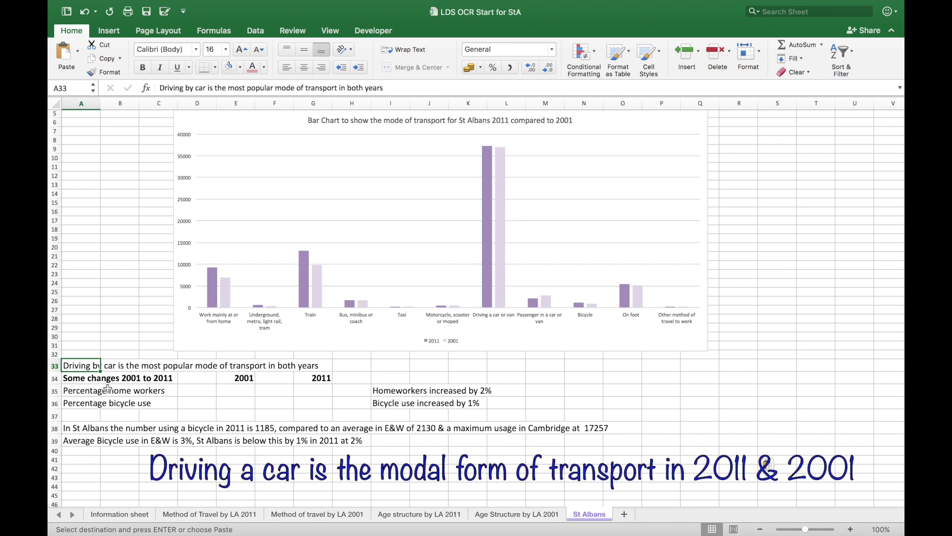
- Enter =F3/D3 in E35 to get 11% home workers for 2001
{"action": "left_click", "coordinate": [93, 390]}
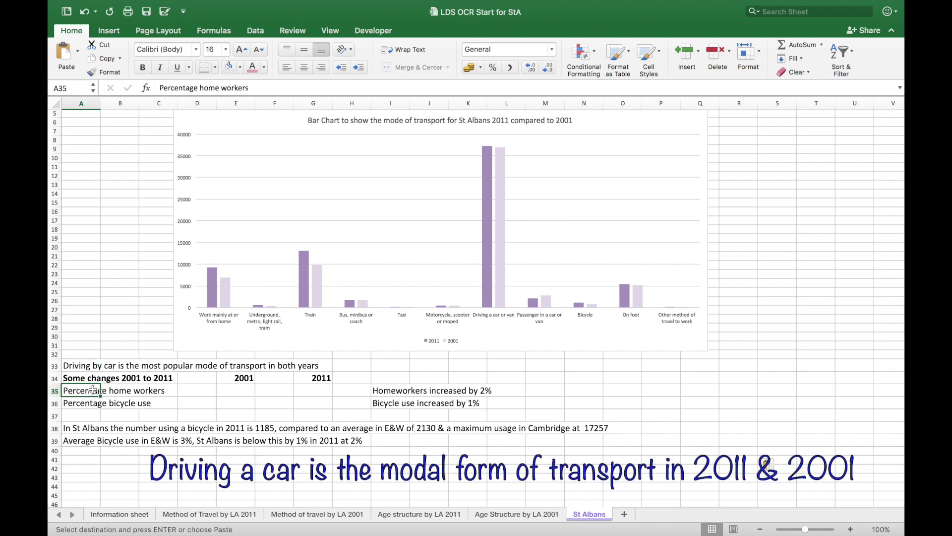
{"action": "left_click", "coordinate": [226, 390]}
{"action": "type", "text": "="}
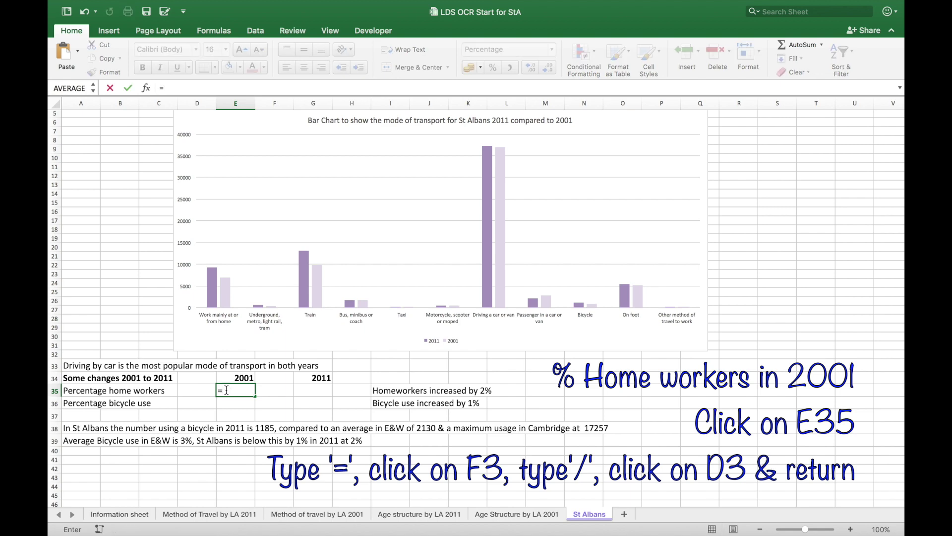
{"action": "scroll", "coordinate": [104, 269], "scroll_direction": "up", "scroll_amount": 2}
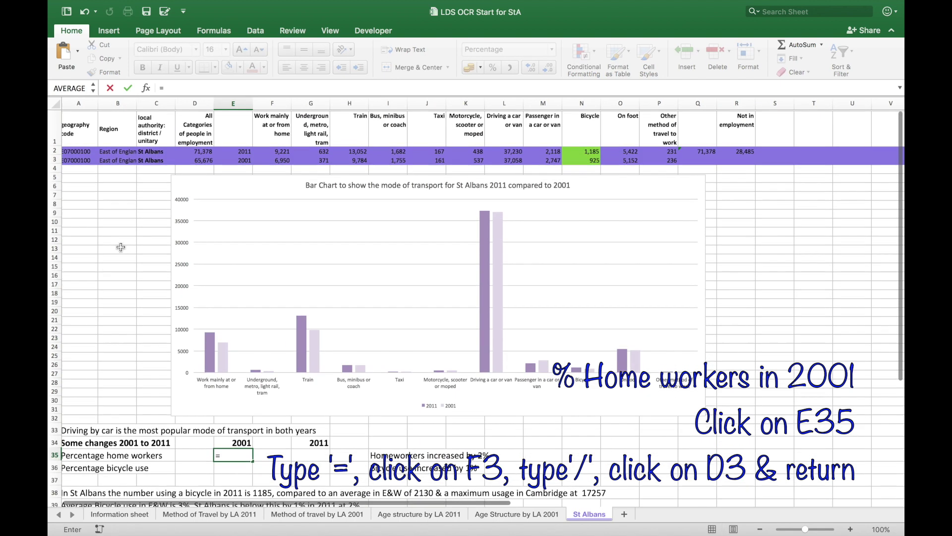
{"action": "left_click", "coordinate": [281, 159]}
{"action": "type", "text": "F3/"}
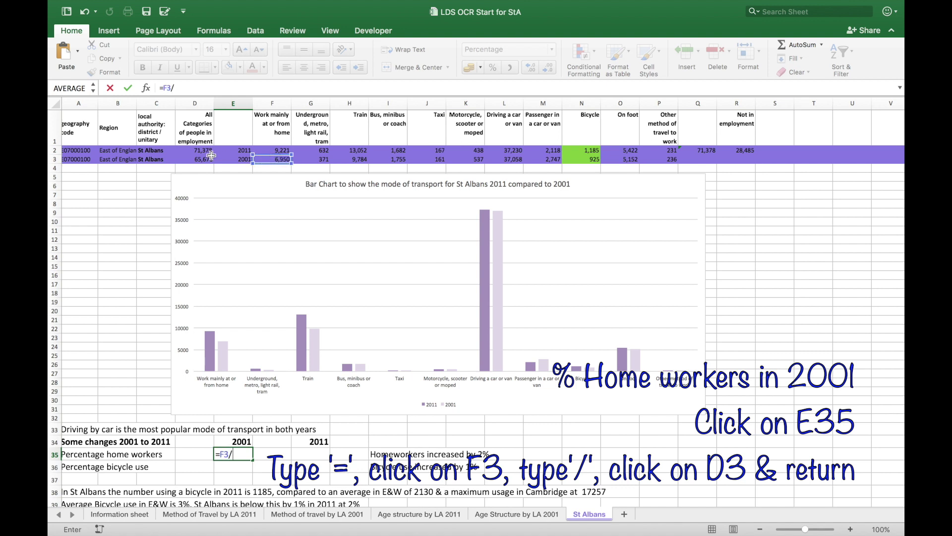
{"action": "left_click", "coordinate": [204, 160]}
{"action": "type", "text": "D3"}
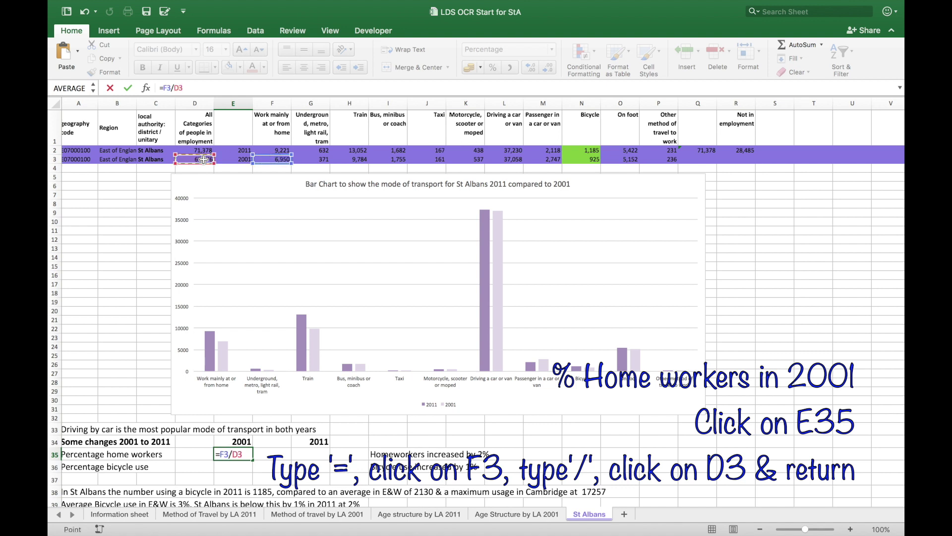
{"action": "key", "text": "Return"}
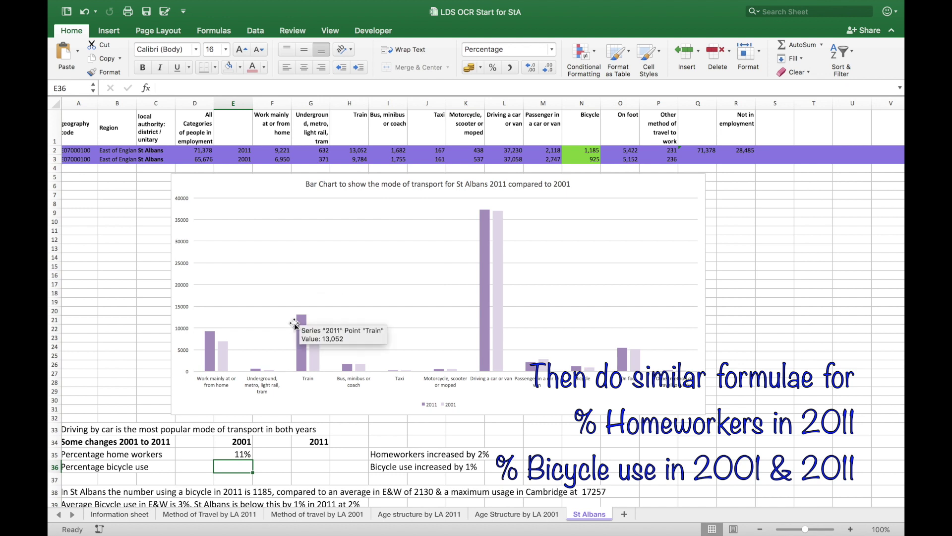
- Enter =F2/D2 in G35 to get 13% home workers for 2011
{"action": "left_click", "coordinate": [309, 452]}
{"action": "type", "text": "="}
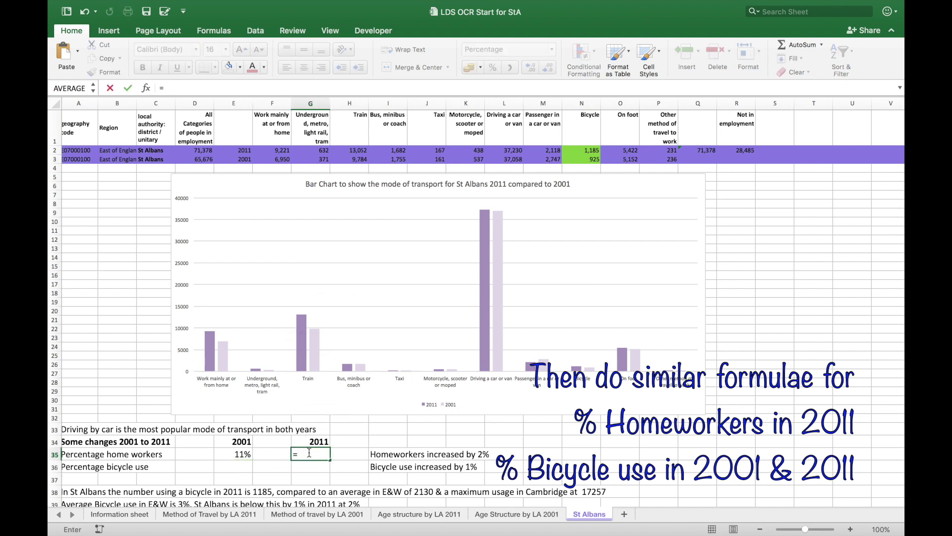
{"action": "left_click", "coordinate": [287, 152]}
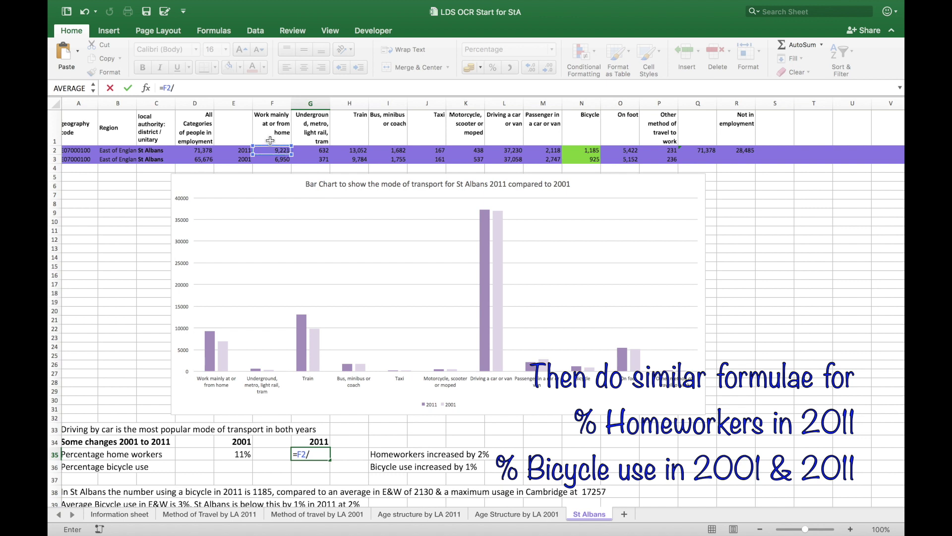
{"action": "left_click", "coordinate": [193, 152]}
{"action": "key", "text": "Return"}
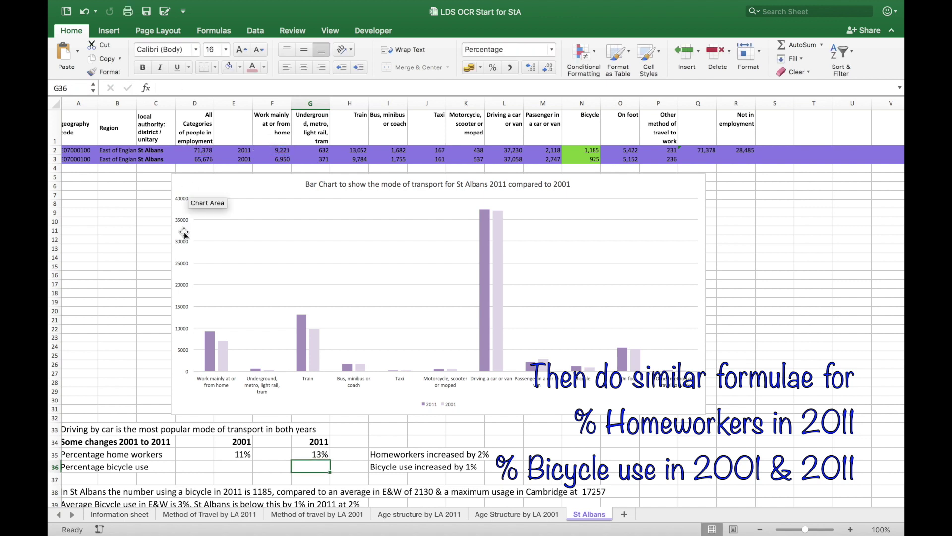
- Enter =N3/D3 in E36 to get 1% bicycle use for 2001
{"action": "left_click", "coordinate": [225, 465]}
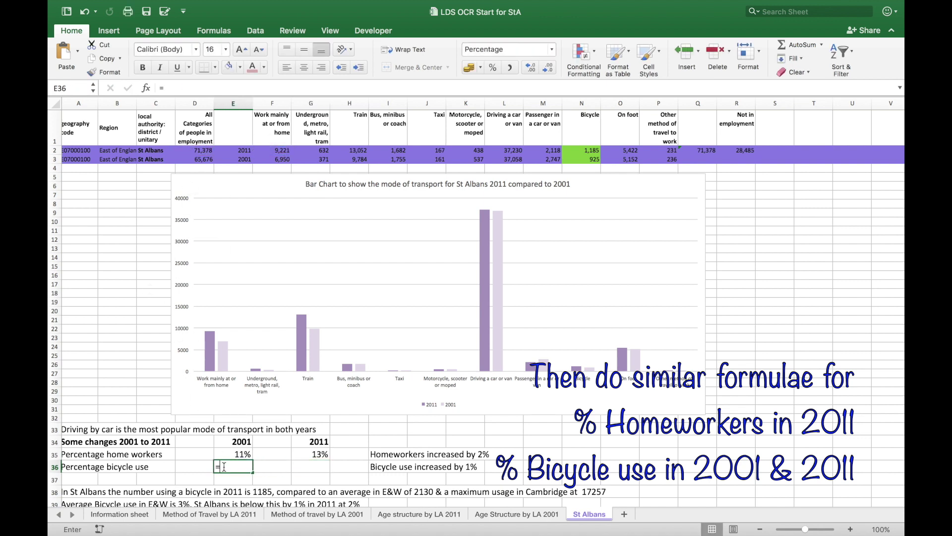
{"action": "type", "text": "="}
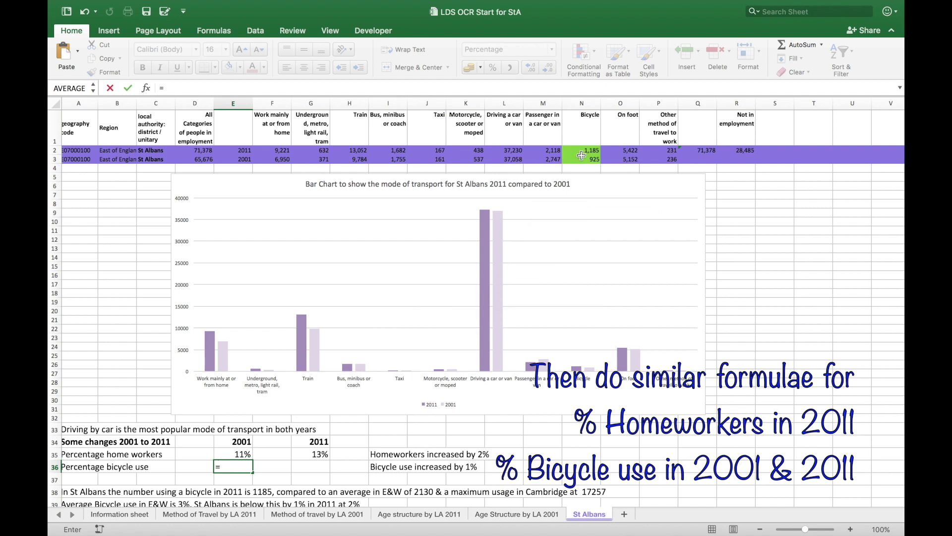
{"action": "left_click", "coordinate": [581, 159]}
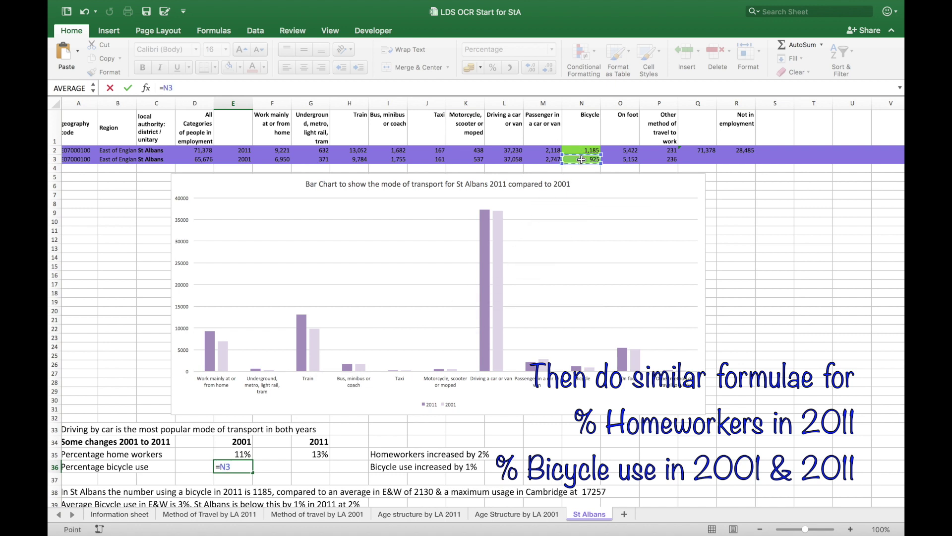
{"action": "left_click", "coordinate": [207, 159]}
{"action": "key", "text": "Return"}
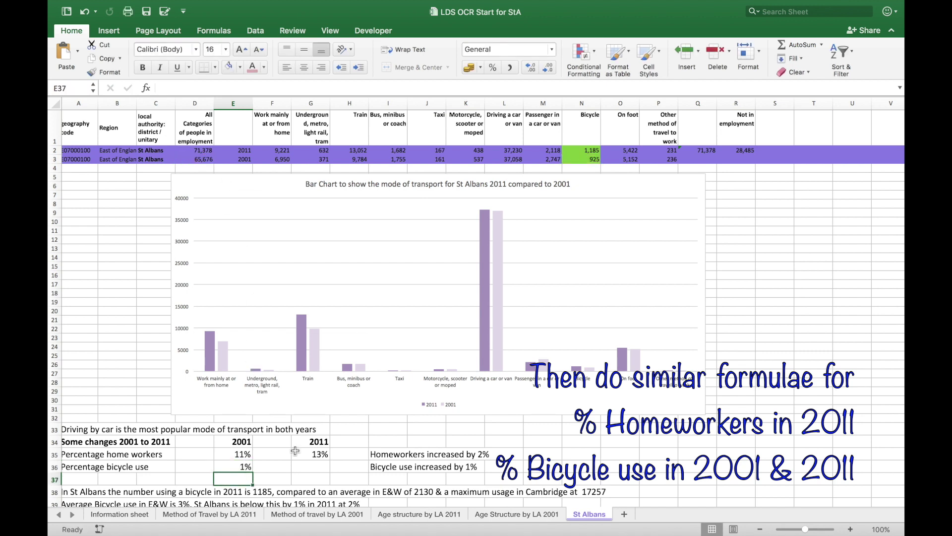
- Enter =N2/D2 in G36 to get 2% bicycle use for 2011
{"action": "left_click", "coordinate": [308, 466]}
{"action": "type", "text": "="}
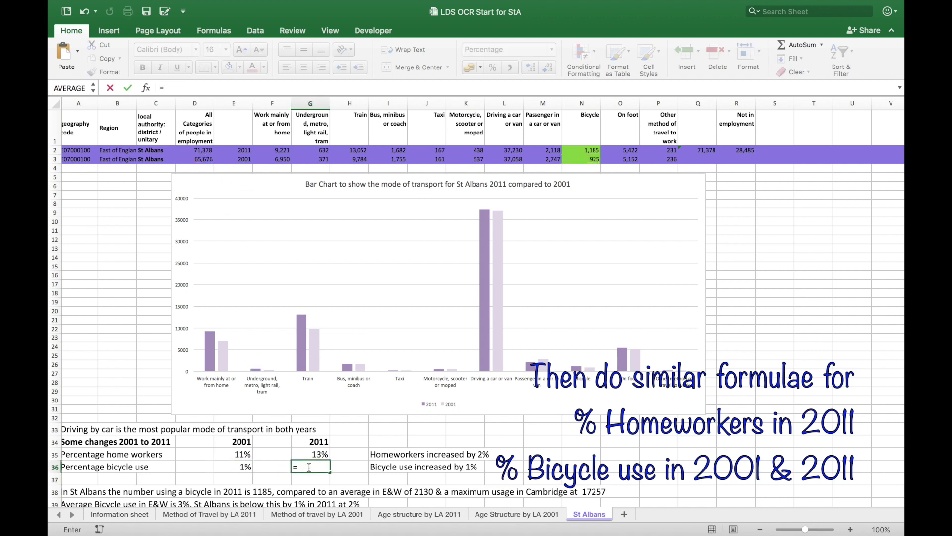
{"action": "left_click", "coordinate": [574, 151]}
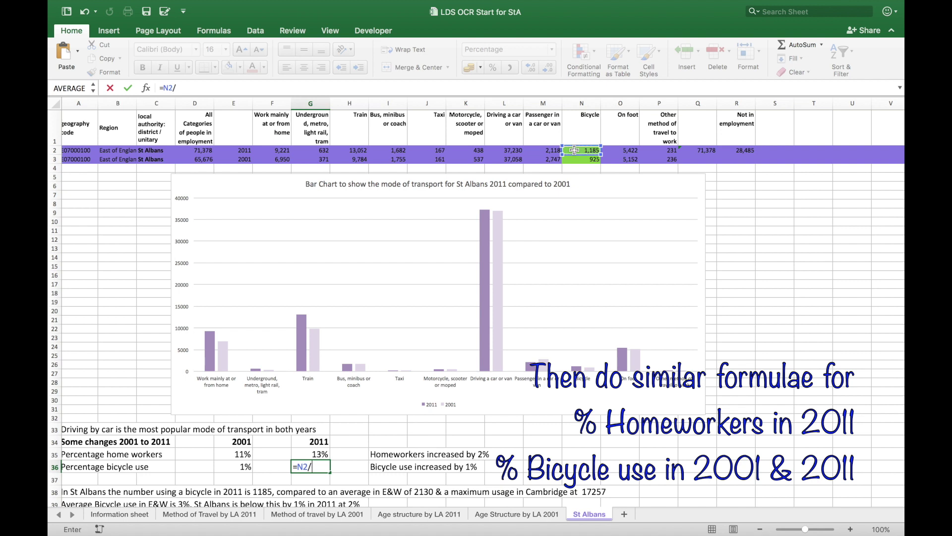
{"action": "left_click", "coordinate": [185, 150]}
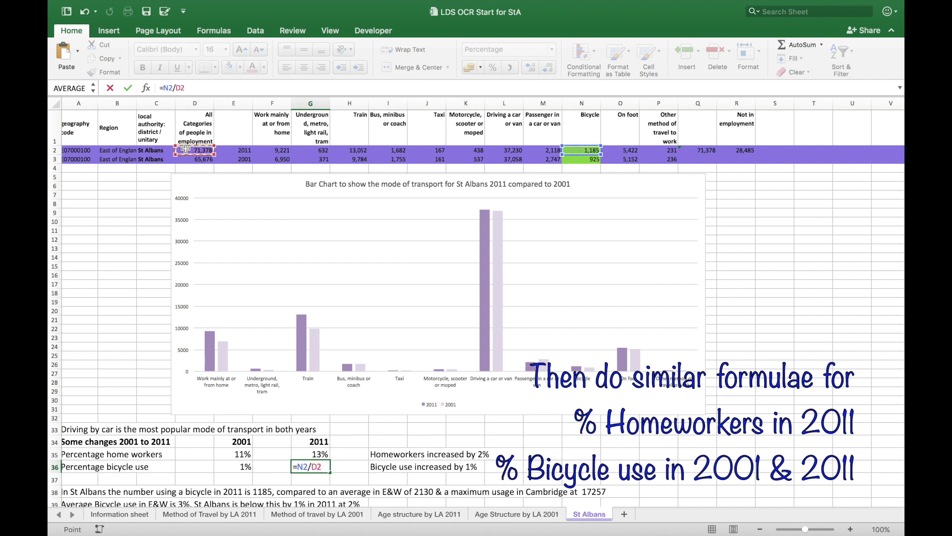
{"action": "key", "text": "Return"}
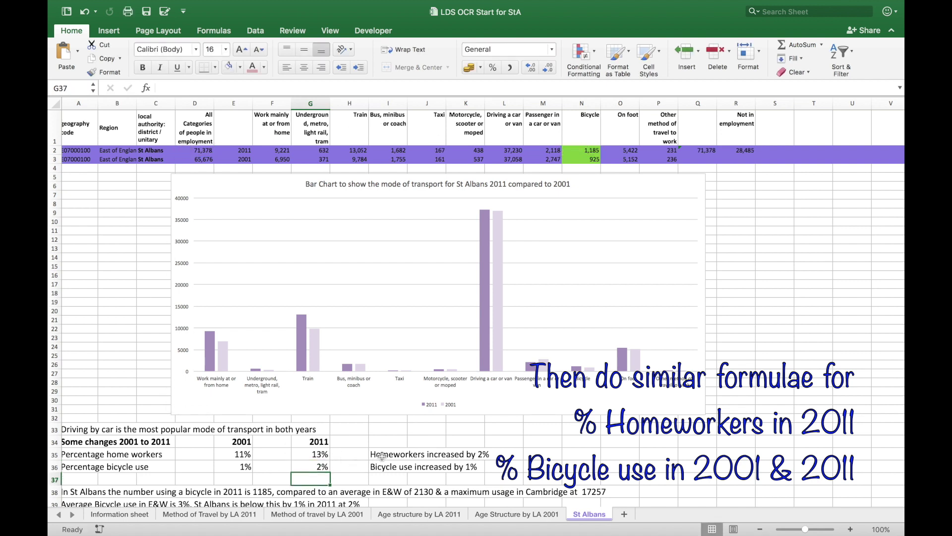
{"action": "left_click", "coordinate": [381, 456]}
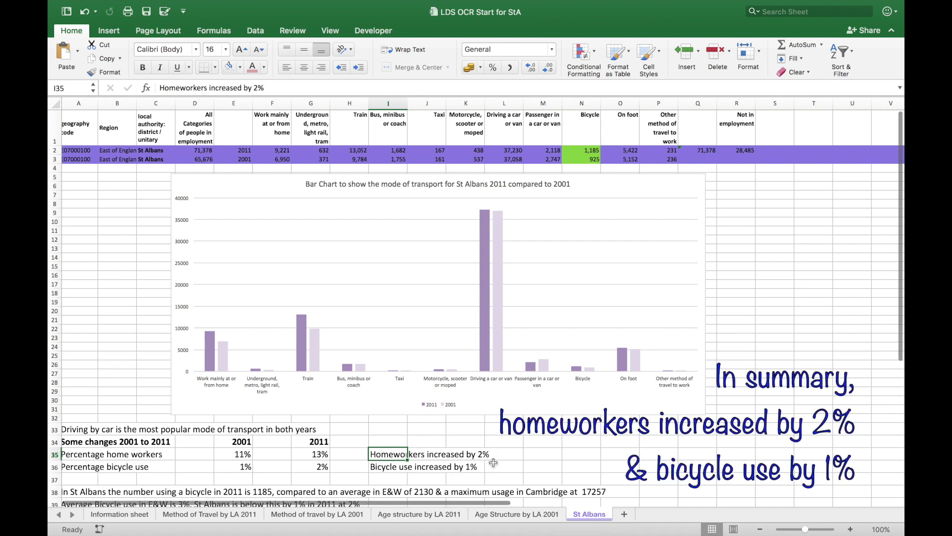
{"action": "left_click", "coordinate": [388, 467]}
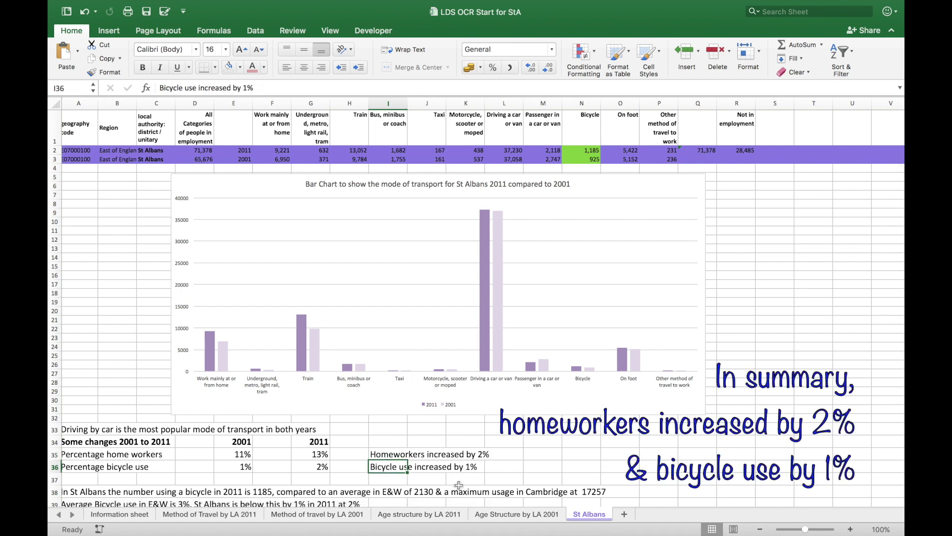
{"action": "scroll", "coordinate": [195, 476], "scroll_direction": "down", "scroll_amount": 3}
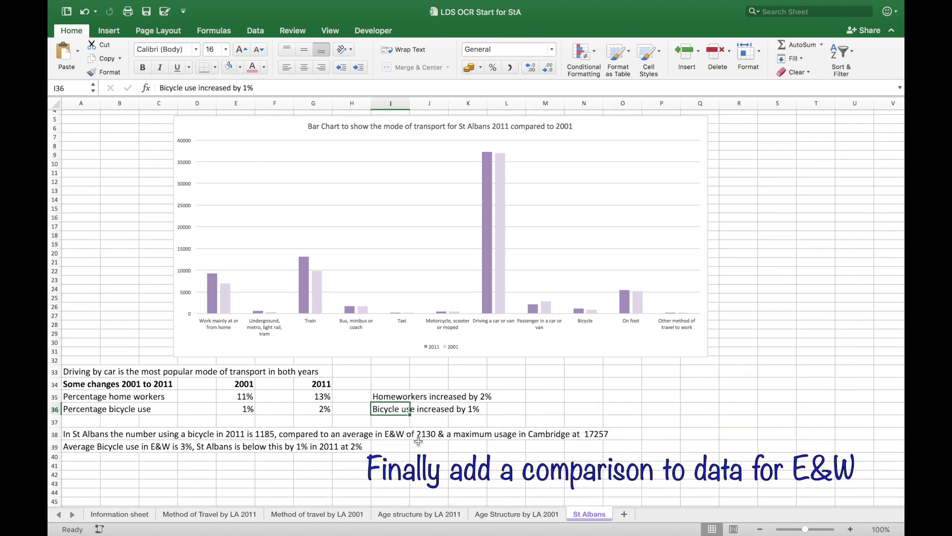
{"action": "scroll", "coordinate": [268, 467], "scroll_direction": "up", "scroll_amount": 1}
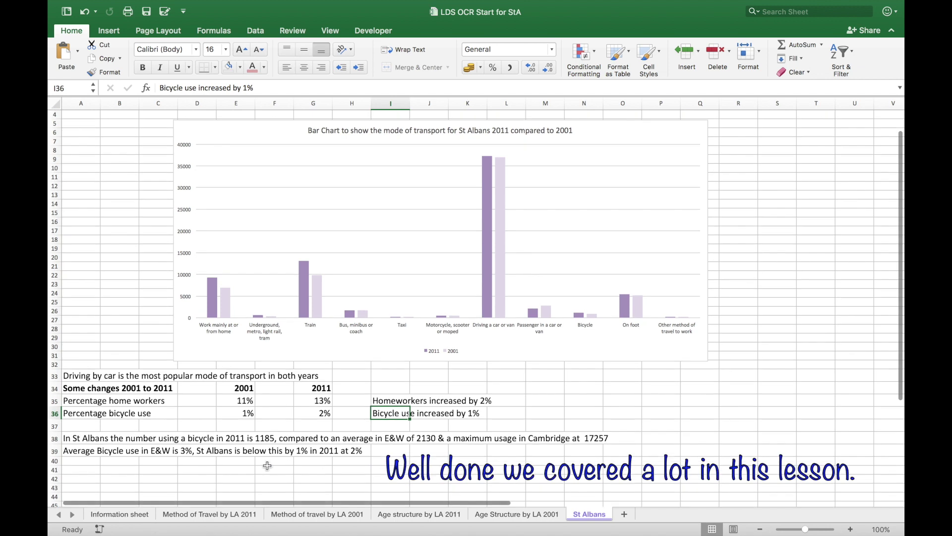